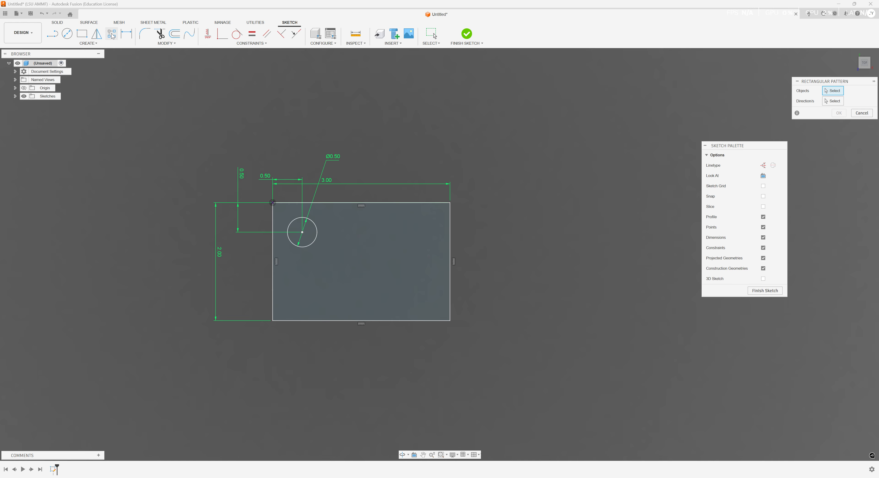
Pattern the 0.5 in circle rectangularly, with 3 instances across over 2 in and 2 instances down over -1 in.
{"action": "left_click", "coordinate": [319, 232]}
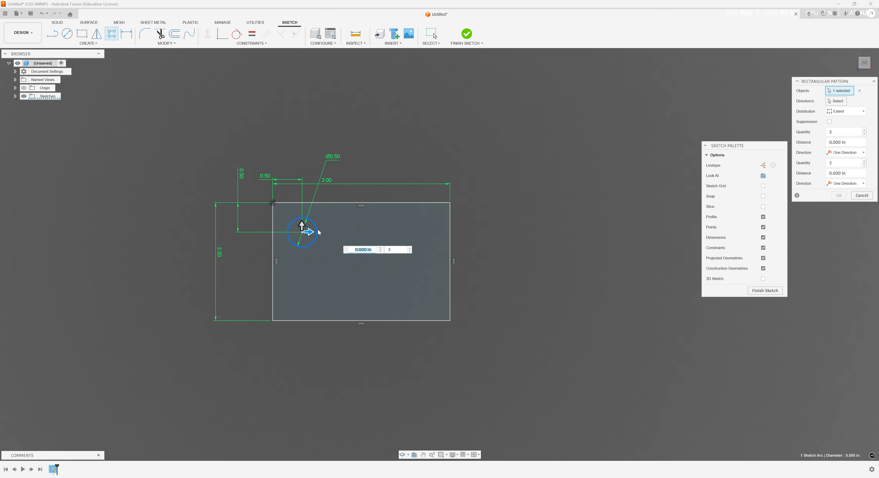
{"action": "left_click_drag", "start_coordinate": [309, 232], "coordinate": [421, 232]}
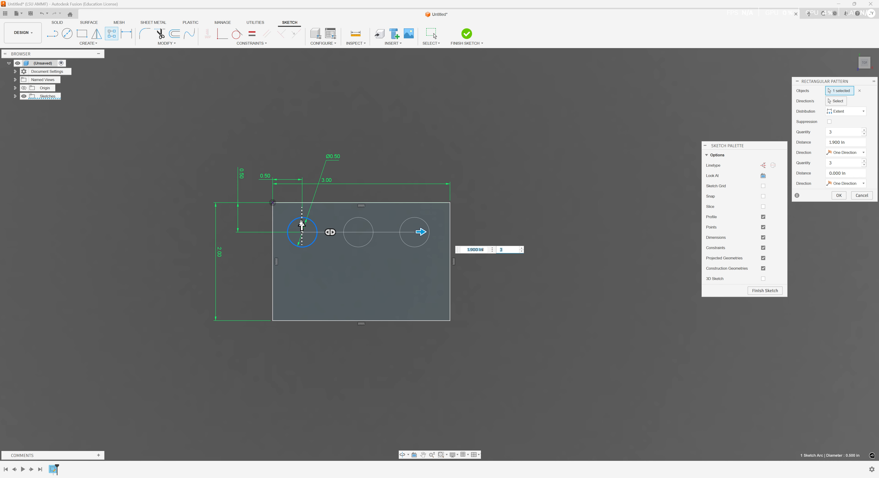
{"action": "left_click_drag", "start_coordinate": [302, 225], "coordinate": [302, 298]}
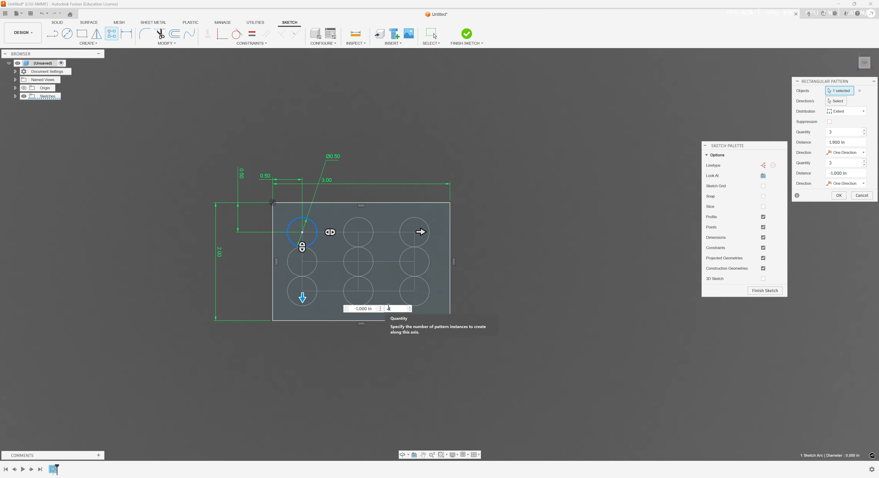
{"action": "key", "text": "BackSpace"}
{"action": "type", "text": "2"}
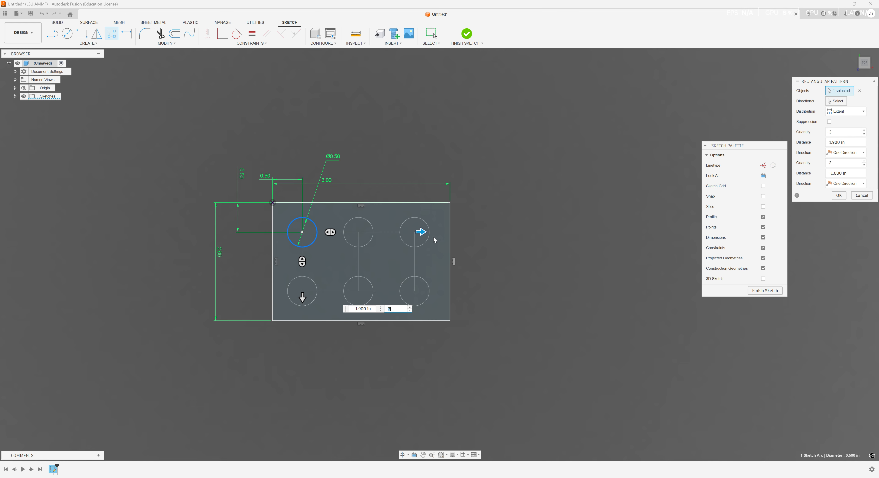
{"action": "left_click", "coordinate": [362, 308]}
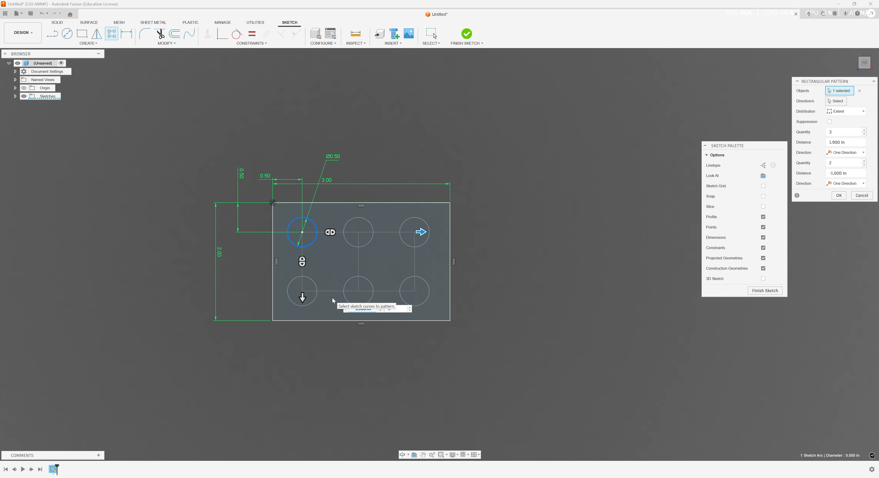
{"action": "type", "text": "2"}
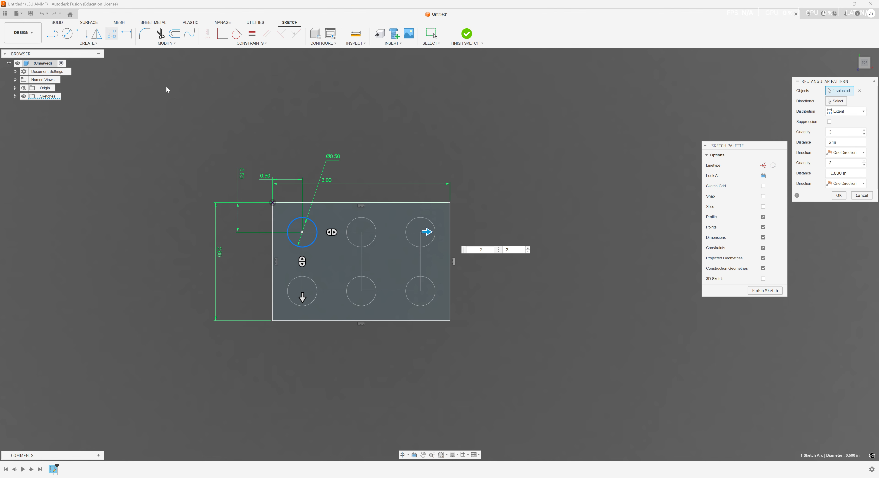
{"action": "key", "text": "Return"}
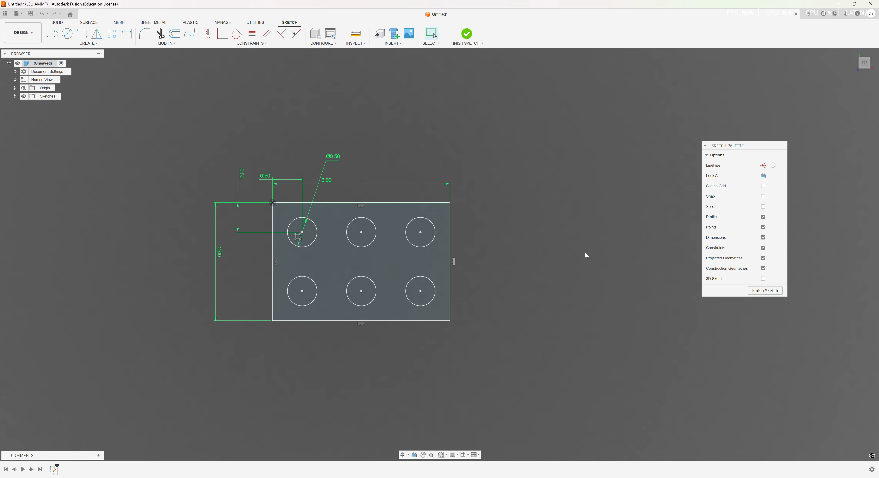
Sketch two circles about 0.4 in in diameter between the two rows of patterned circles.
{"action": "left_click", "coordinate": [67, 33]}
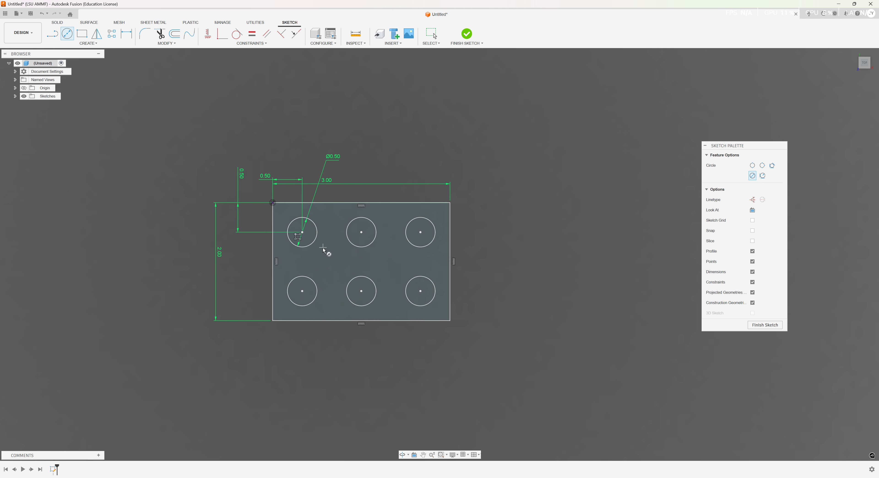
{"action": "left_click", "coordinate": [331, 258]}
{"action": "left_click", "coordinate": [336, 271]}
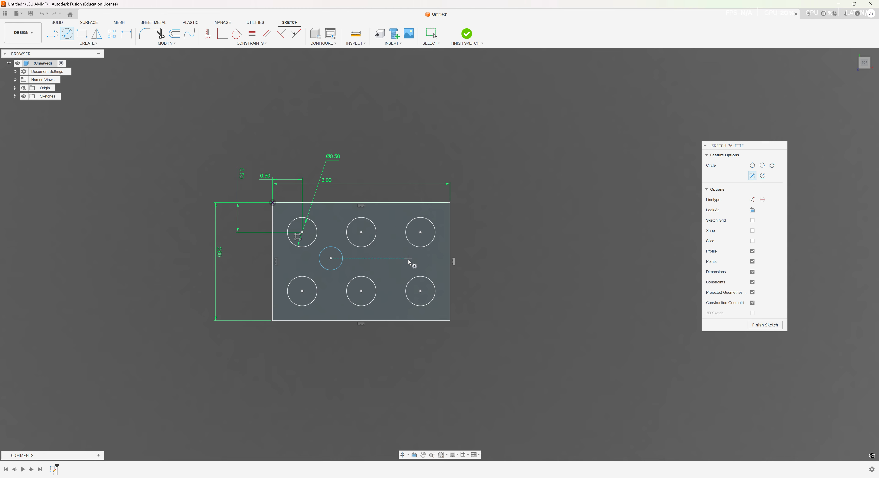
{"action": "left_click", "coordinate": [390, 258]}
{"action": "left_click", "coordinate": [378, 259]}
{"action": "left_click", "coordinate": [70, 37]}
Sketch a diagonal construction line from the lower middle circle's center to the upper left circle's center.
{"action": "left_click", "coordinate": [53, 34]}
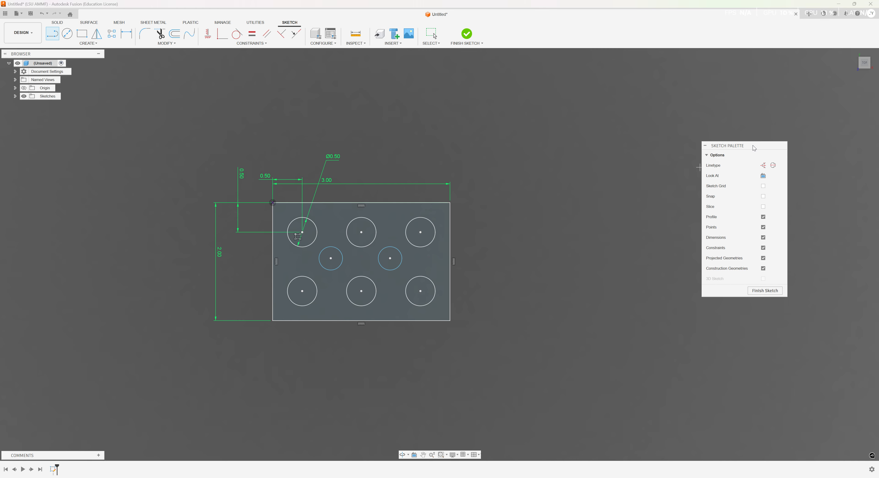
{"action": "left_click_drag", "start_coordinate": [738, 148], "coordinate": [545, 187]}
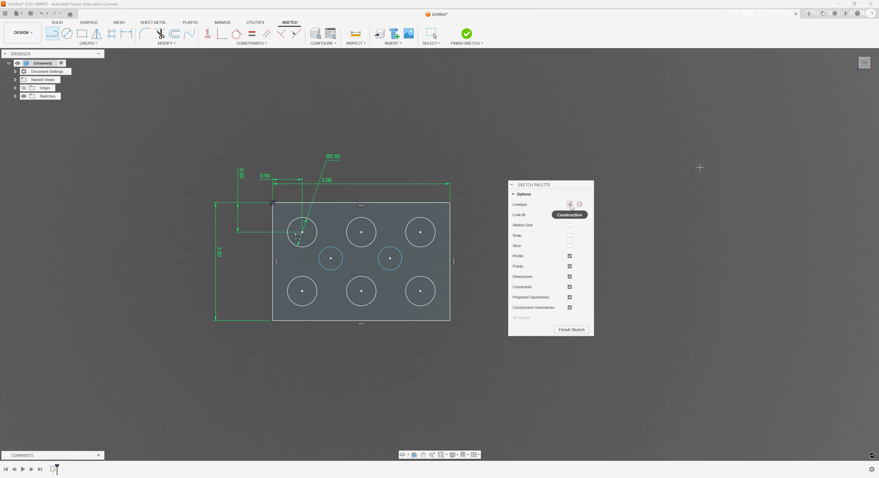
{"action": "left_click", "coordinate": [570, 205]}
{"action": "scroll", "coordinate": [375, 251], "scroll_direction": "down", "scroll_amount": 2}
{"action": "scroll", "coordinate": [376, 251], "scroll_direction": "up", "scroll_amount": 6}
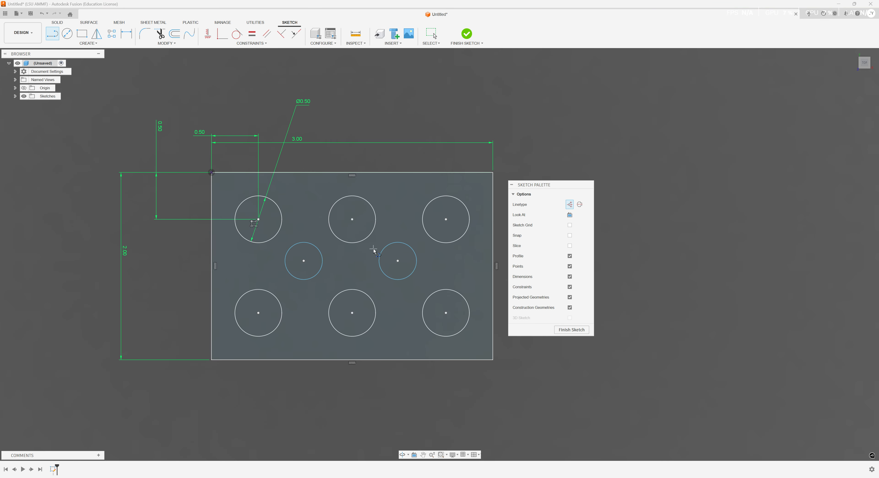
{"action": "middle_click_drag", "start_coordinate": [374, 250], "coordinate": [323, 250]}
{"action": "left_click", "coordinate": [295, 328]}
{"action": "left_click", "coordinate": [181, 212]}
{"action": "key", "text": "Escape"}
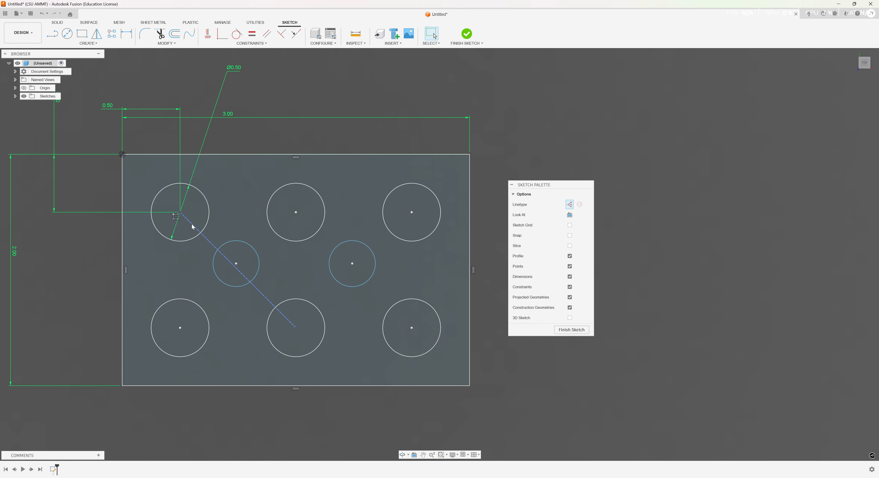
Constrain the left small circle's center to the midpoint of the diagonal construction line.
{"action": "left_click", "coordinate": [220, 250]}
{"action": "left_click", "coordinate": [210, 91]}
{"action": "left_click", "coordinate": [252, 43]}
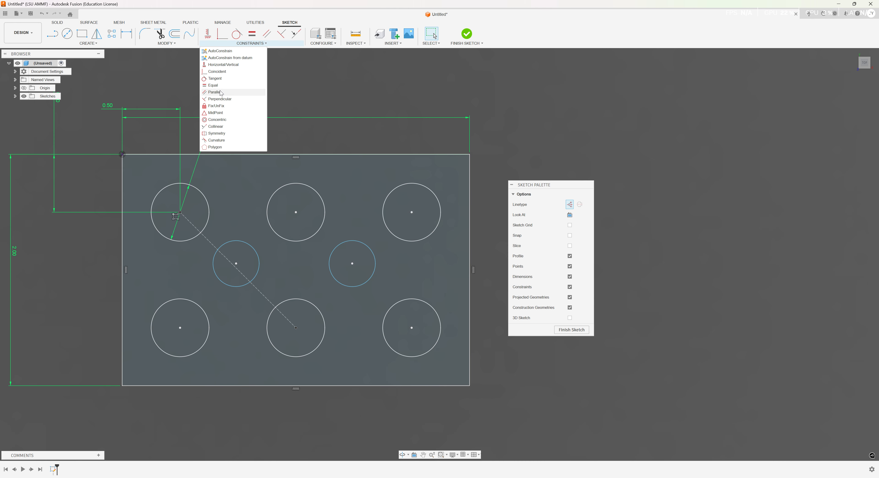
{"action": "left_click", "coordinate": [223, 113]}
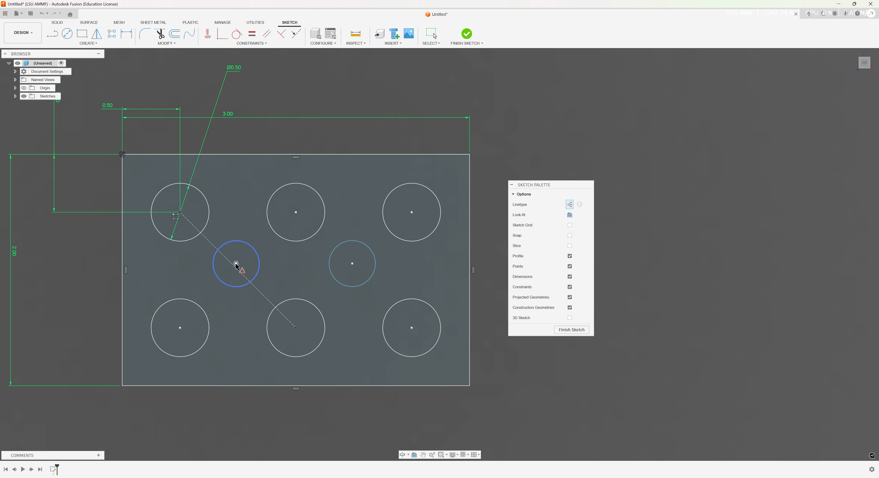
{"action": "left_click", "coordinate": [256, 288]}
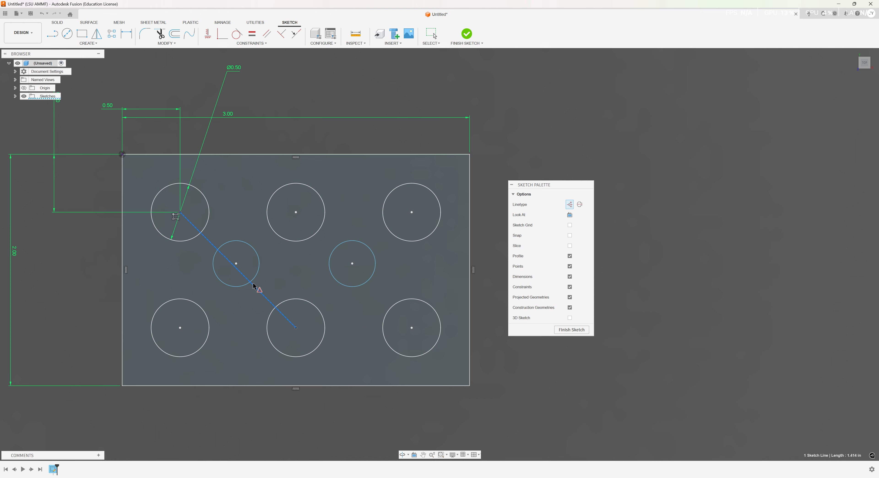
{"action": "left_click", "coordinate": [237, 263]}
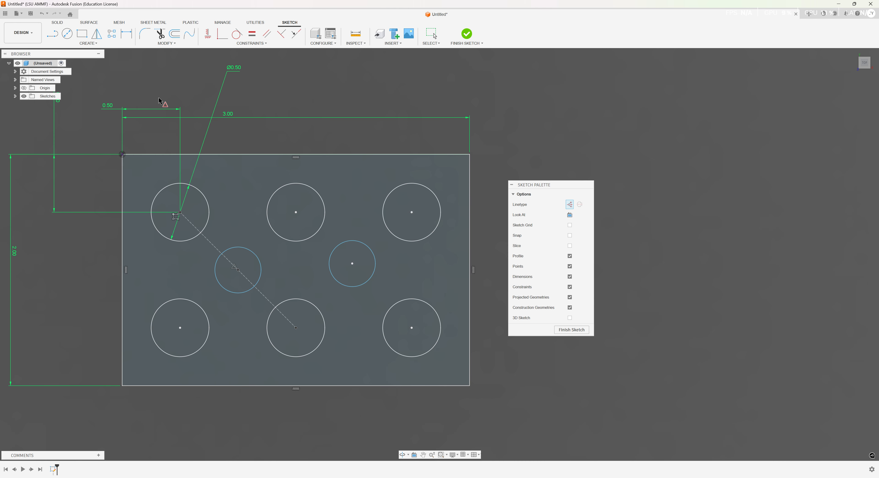
Dimension the left small circle with a diameter of 0.375 in.
{"action": "left_click", "coordinate": [127, 34]}
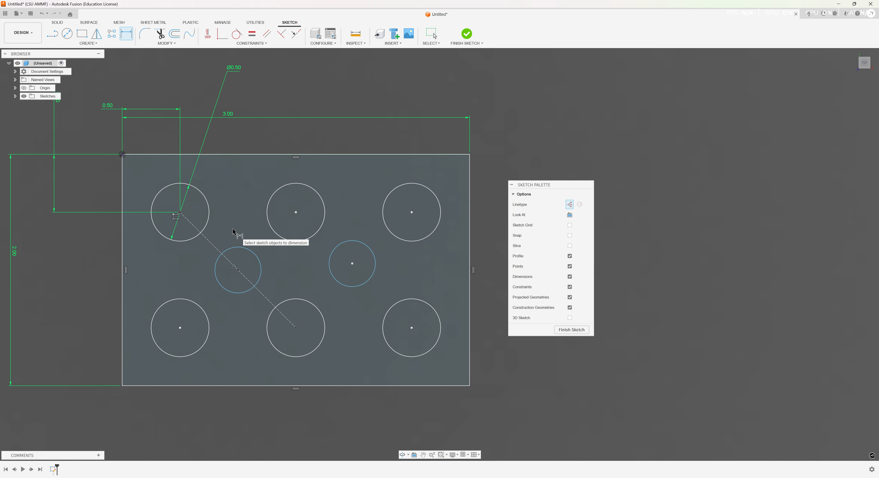
{"action": "left_click", "coordinate": [237, 247]}
{"action": "left_click", "coordinate": [243, 224]}
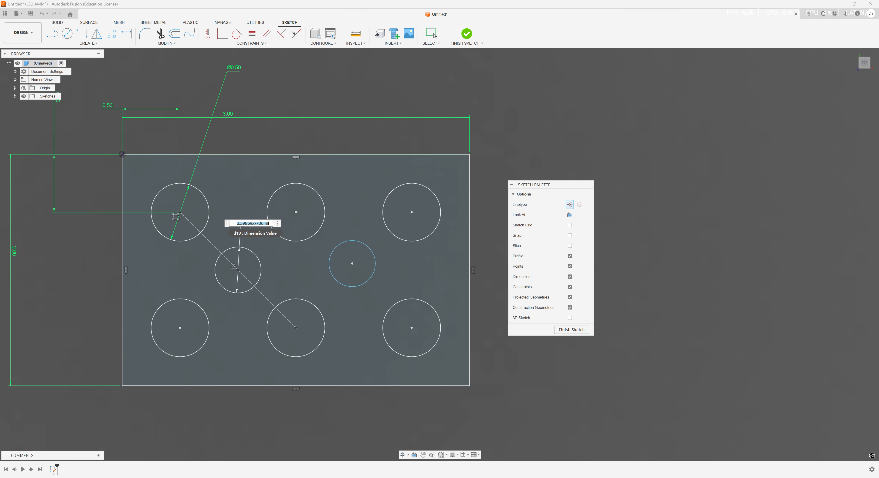
{"action": "type", "text": ".375"}
{"action": "key", "text": "Return"}
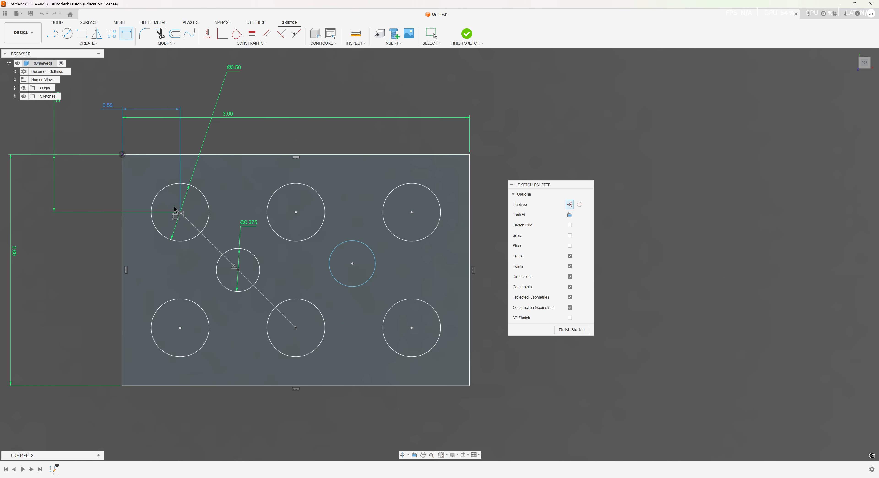
Apply an Equal constraint between the two small circles.
{"action": "left_click", "coordinate": [253, 34]}
{"action": "left_click", "coordinate": [254, 259]}
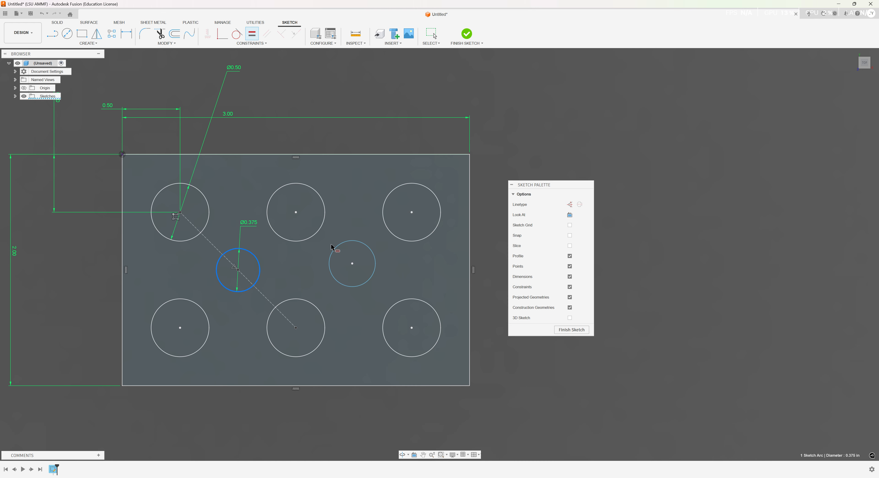
{"action": "left_click", "coordinate": [336, 246]}
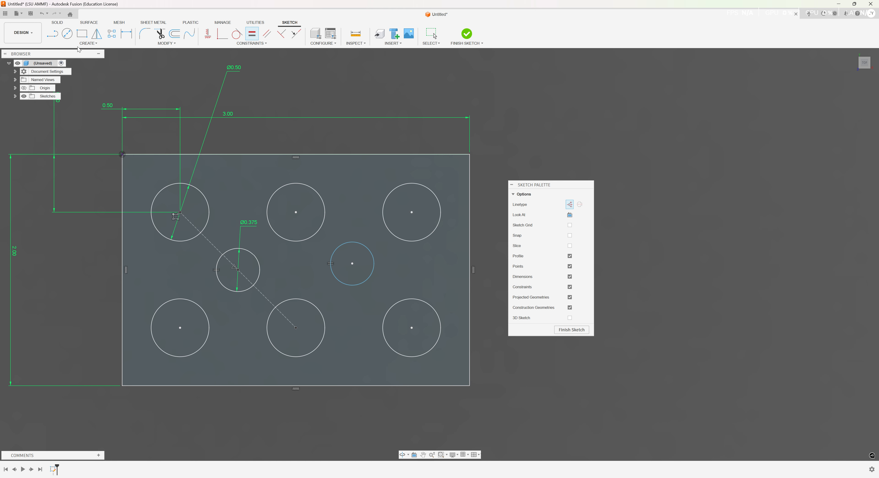
Sketch a construction line joining the centers of the two small circles.
{"action": "left_click", "coordinate": [53, 35]}
{"action": "left_click", "coordinate": [569, 205]}
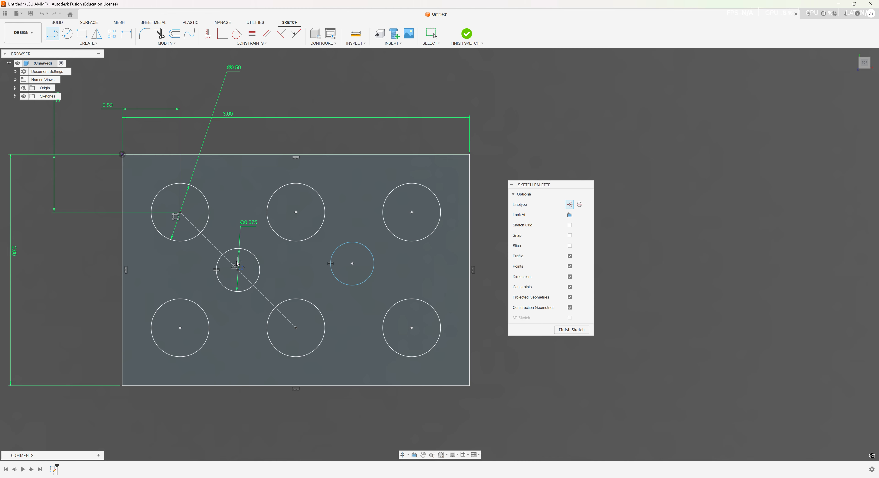
{"action": "left_click", "coordinate": [238, 270]}
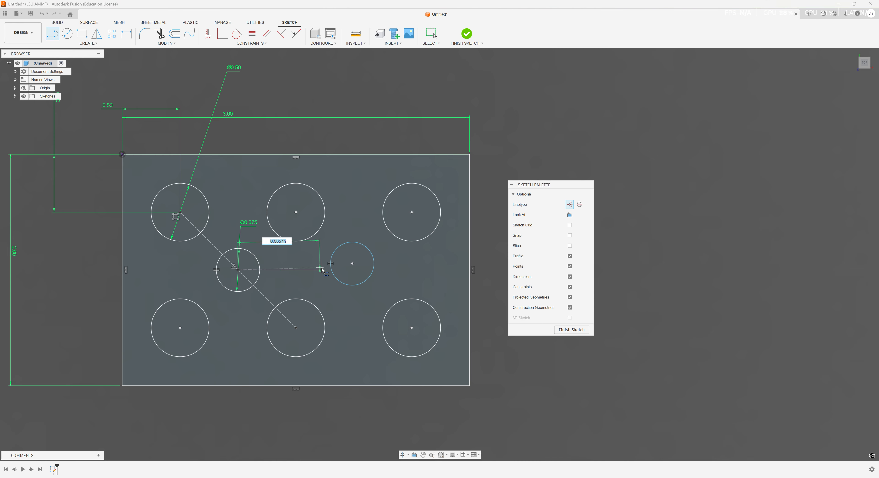
{"action": "left_click", "coordinate": [352, 263]}
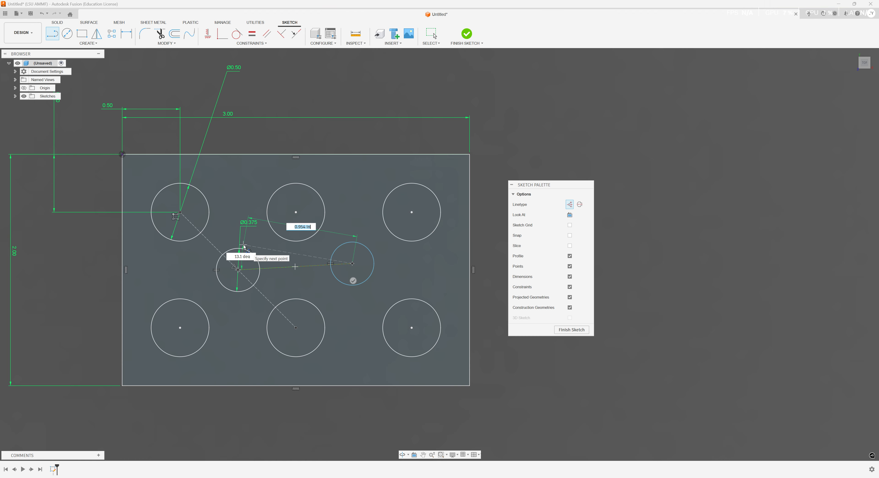
{"action": "key", "text": "Escape"}
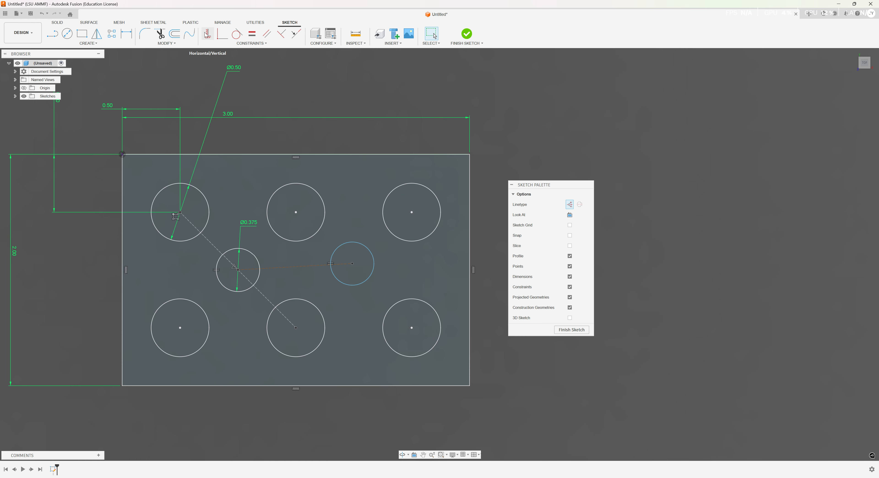
Make the construction line between the small circles horizontal and try an Equal constraint on the right small circle.
{"action": "left_click", "coordinate": [207, 34]}
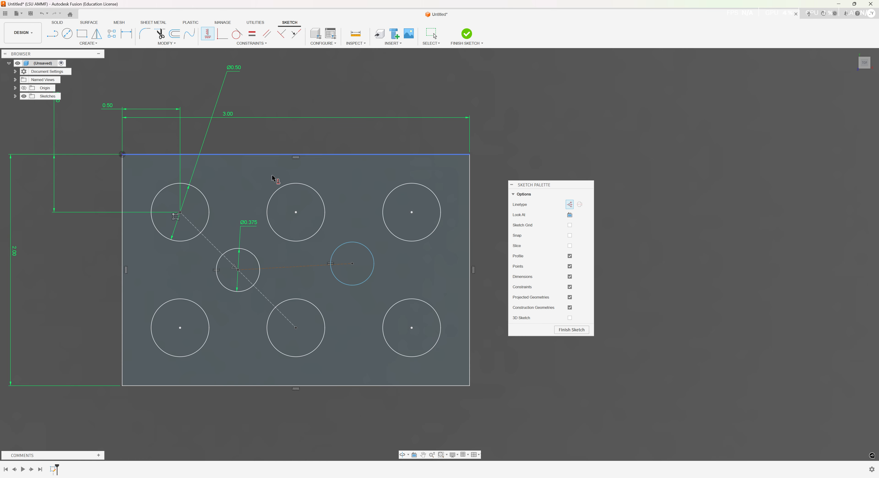
{"action": "left_click", "coordinate": [288, 268]}
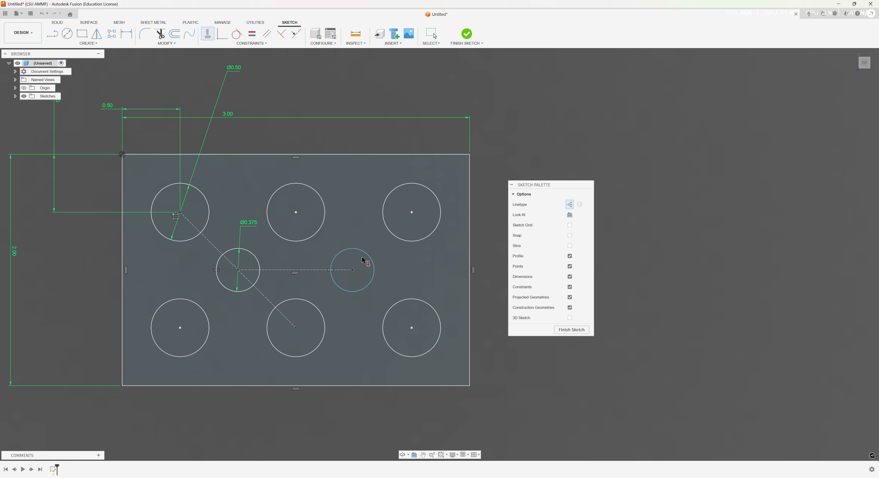
{"action": "left_click", "coordinate": [253, 34]}
{"action": "left_click", "coordinate": [336, 275]}
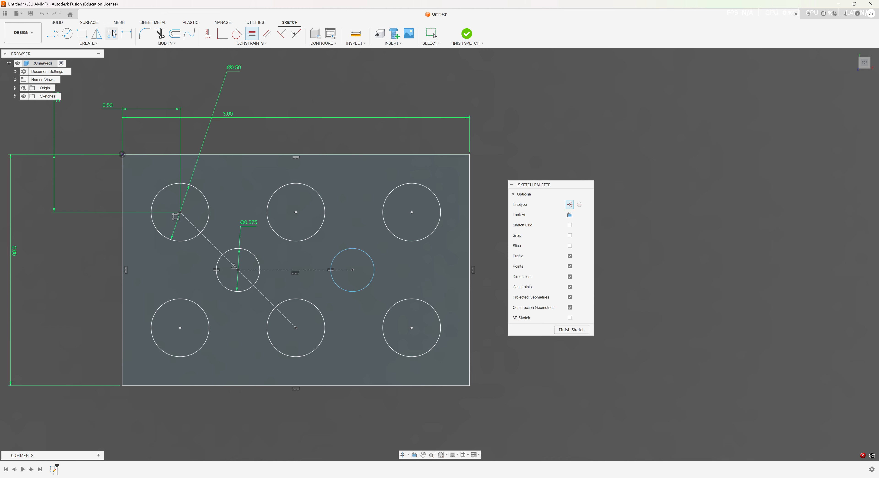
Dimension the spacing between the two small circles' centers as 1 in.
{"action": "left_click", "coordinate": [127, 34]}
{"action": "left_click", "coordinate": [238, 270]}
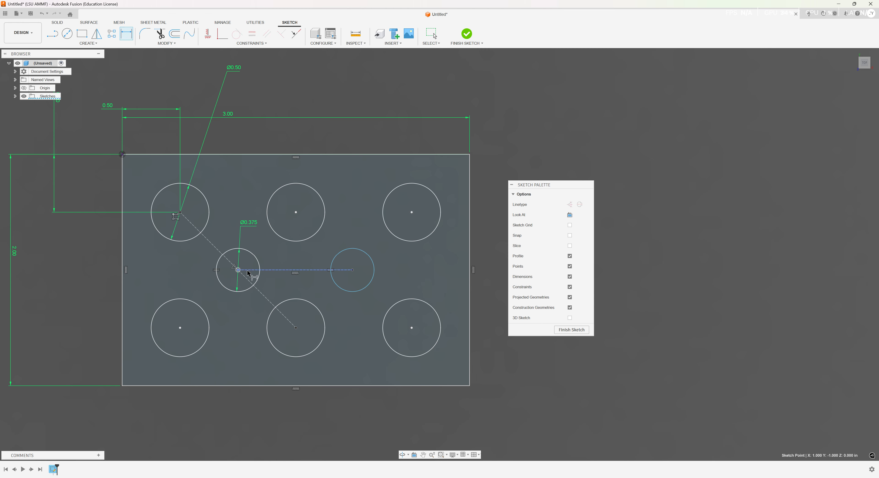
{"action": "left_click", "coordinate": [352, 270]}
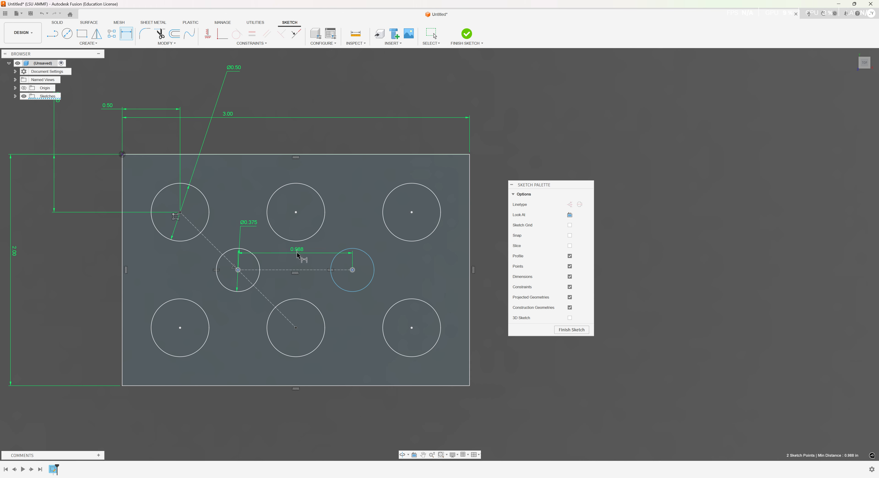
{"action": "left_click", "coordinate": [308, 254]}
{"action": "type", "text": "1"}
{"action": "key", "text": "Return"}
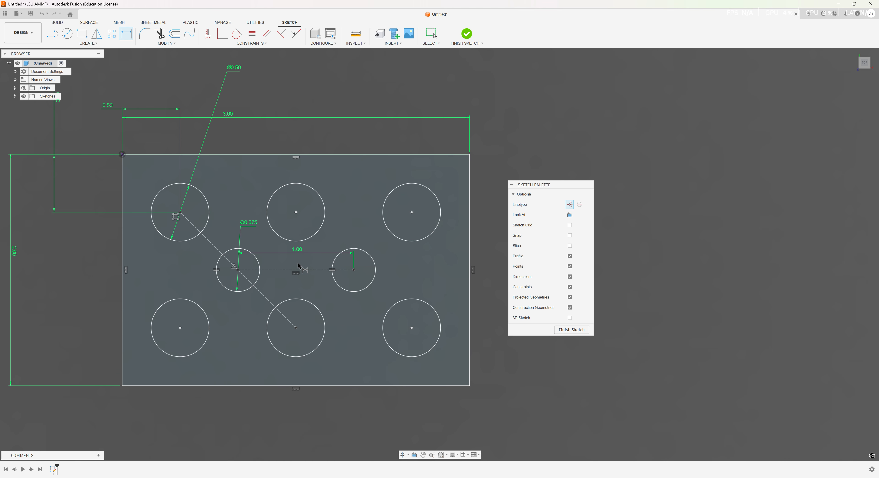
Undo the center spacing dimension and the horizontal constraint on the line joining the small circles.
{"action": "key", "text": "Escape"}
{"action": "key", "text": "ctrl+z"}
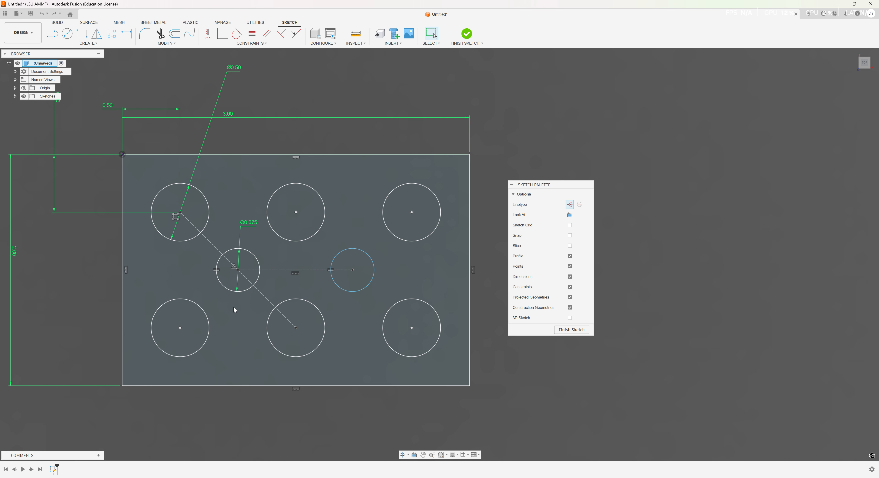
{"action": "key", "text": "ctrl+z"}
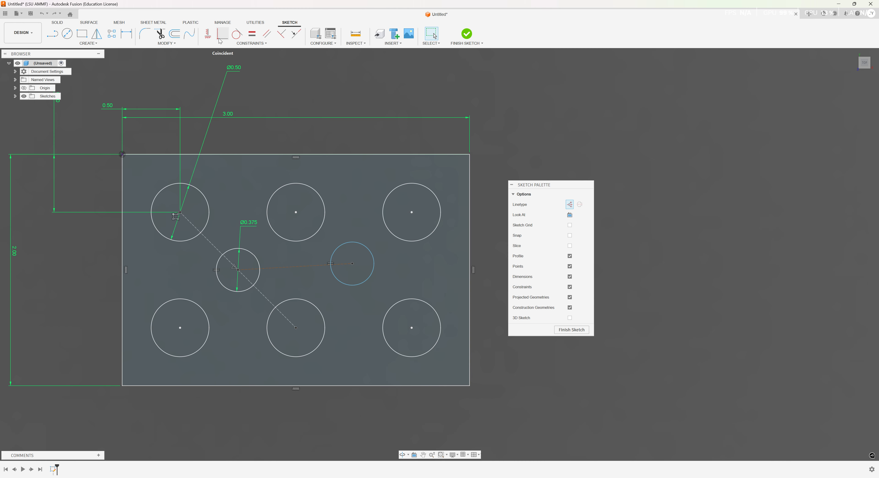
Sketch a construction line from the upper middle circle's center to the lower right circle's center.
{"action": "left_click", "coordinate": [53, 33]}
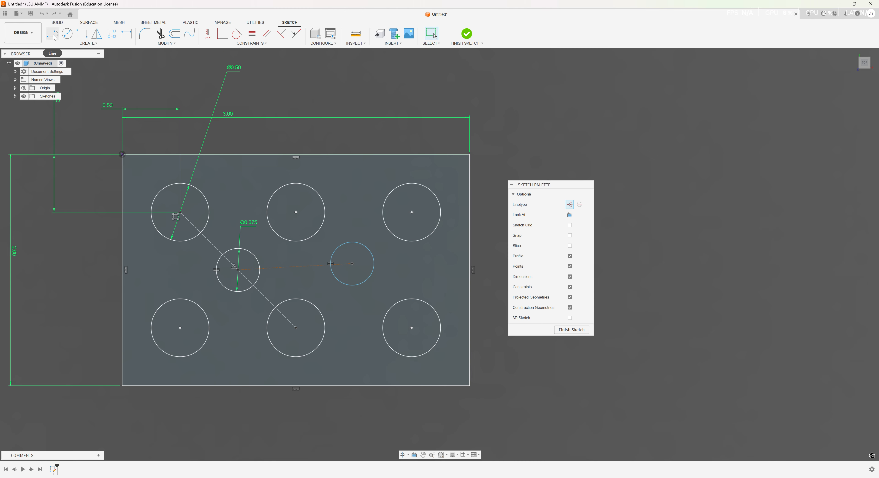
{"action": "left_click", "coordinate": [296, 212]}
{"action": "left_click", "coordinate": [412, 327]}
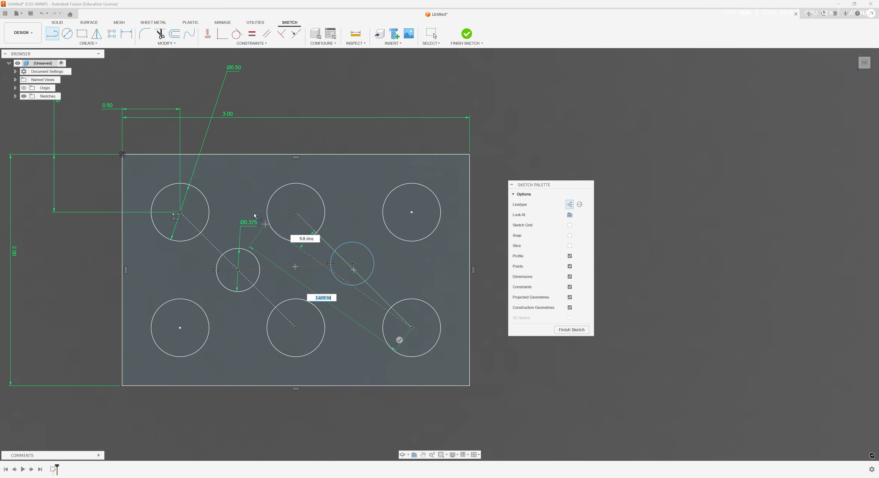
{"action": "key", "text": "Escape"}
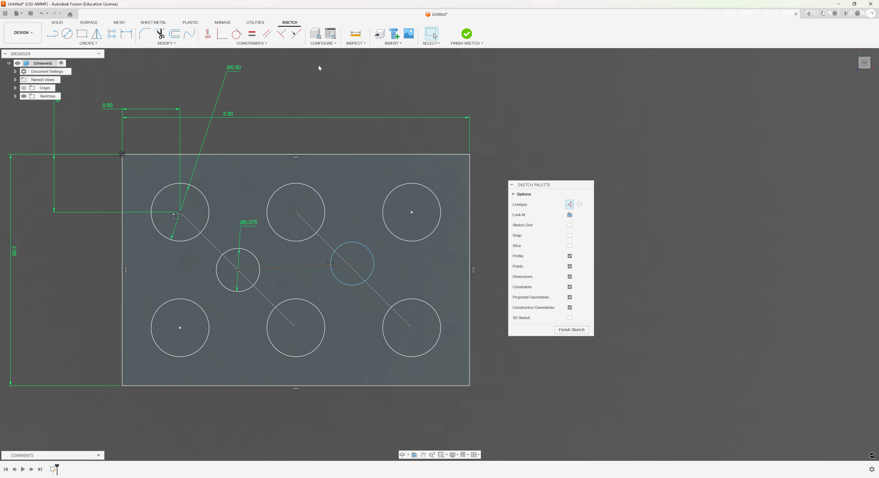
Constrain the right small circle's center to the midpoint of the new diagonal construction line.
{"action": "left_click", "coordinate": [249, 43]}
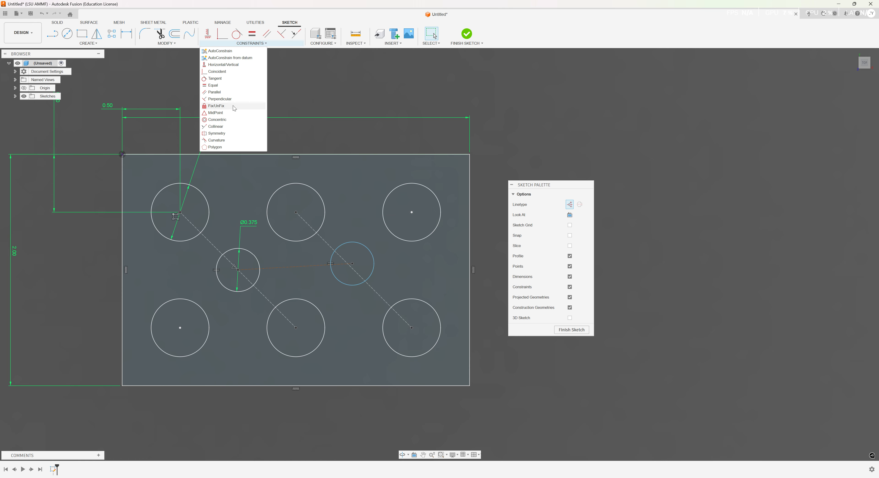
{"action": "left_click", "coordinate": [232, 116]}
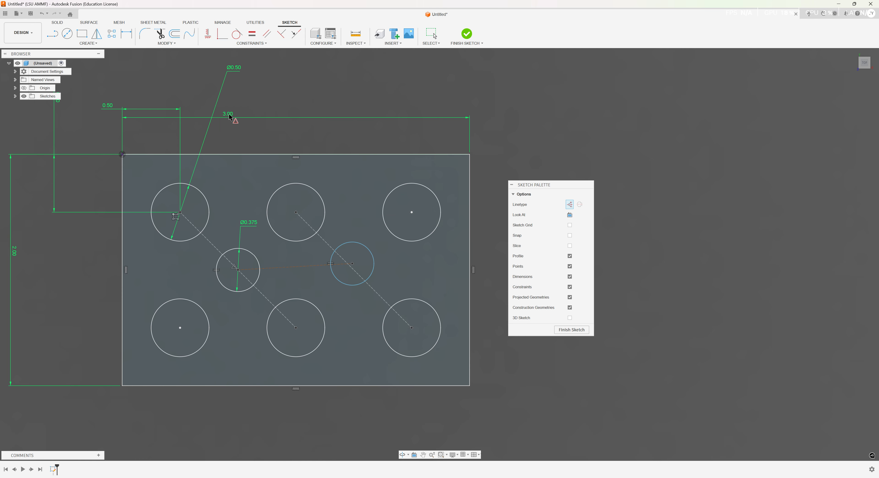
{"action": "left_click", "coordinate": [356, 271]}
{"action": "key", "text": "Escape"}
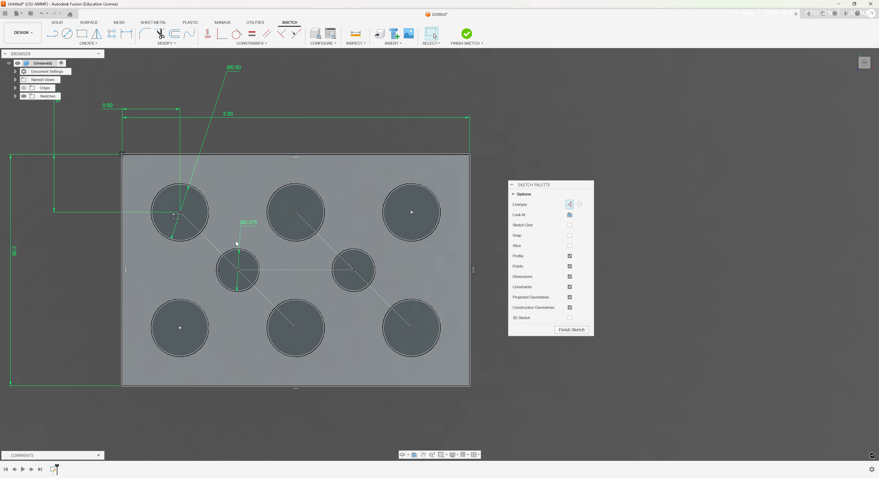
Delete the construction line joining the two small circles' centers and finish the sketch.
{"action": "left_click", "coordinate": [294, 270]}
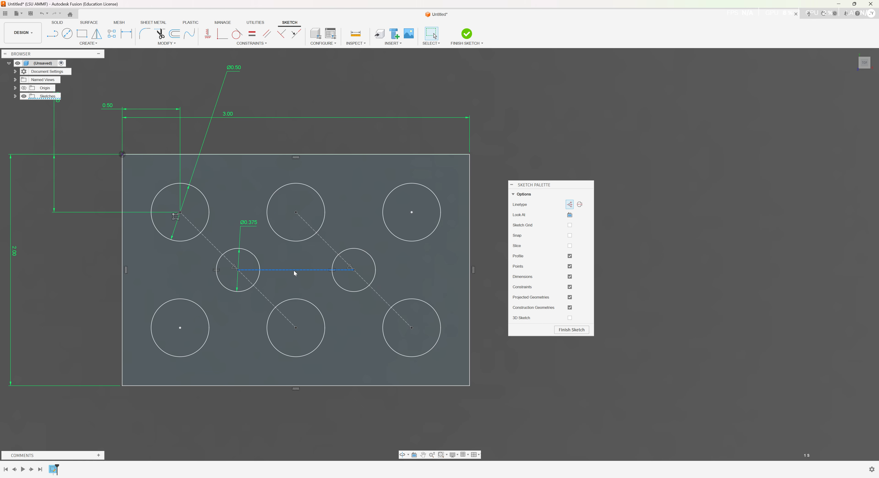
{"action": "key", "text": "Delete"}
{"action": "left_click", "coordinate": [571, 329]}
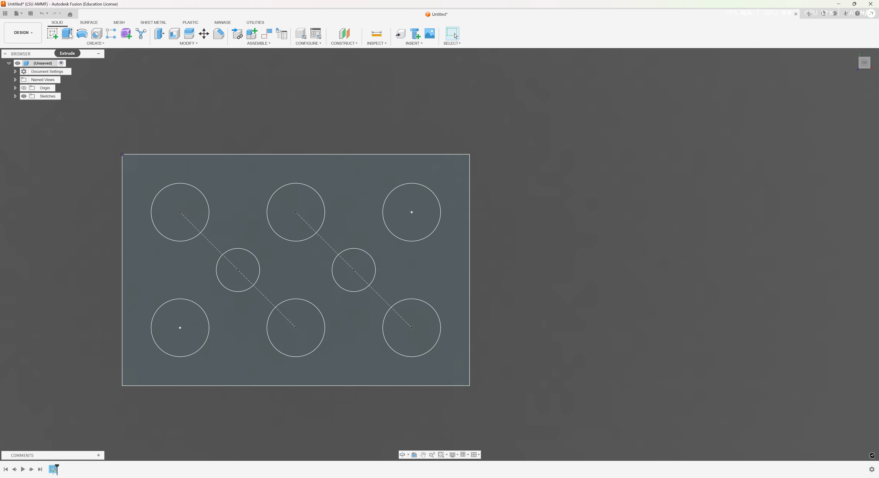
Extrude the plate profile around the eight circles 1 in as a new body.
{"action": "left_click", "coordinate": [68, 34]}
{"action": "left_click", "coordinate": [341, 221]}
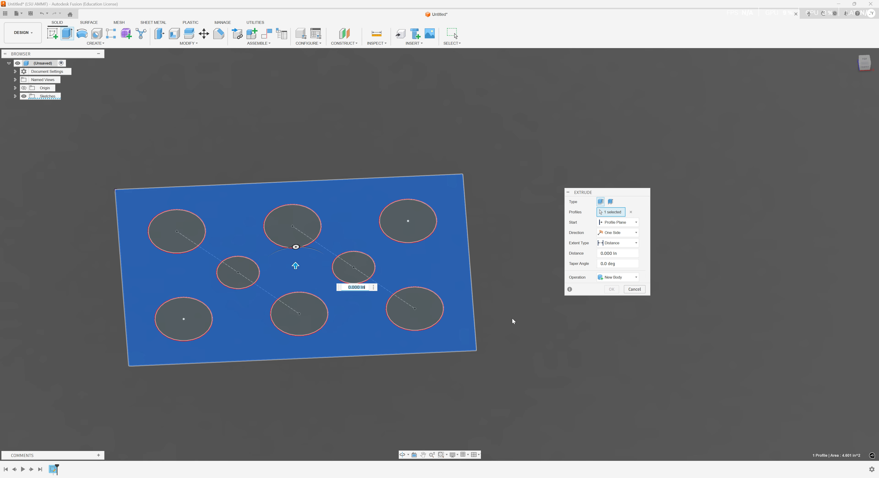
{"action": "type", "text": "1"}
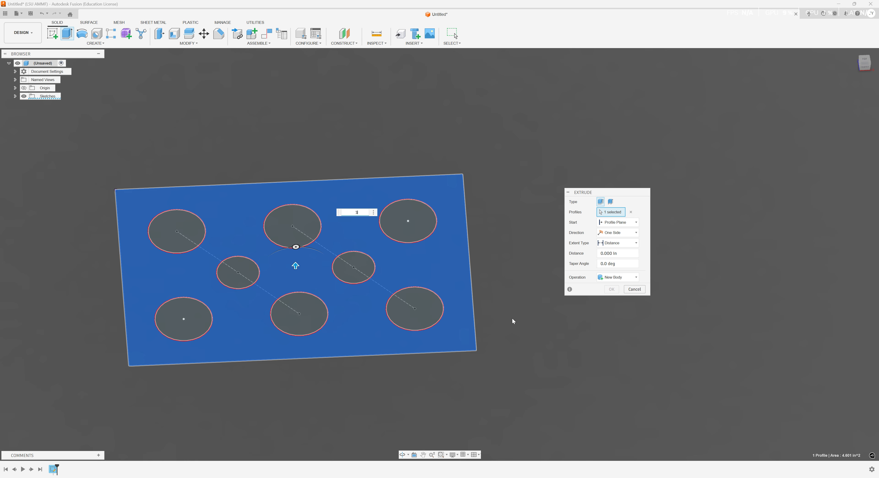
{"action": "key", "text": "Return"}
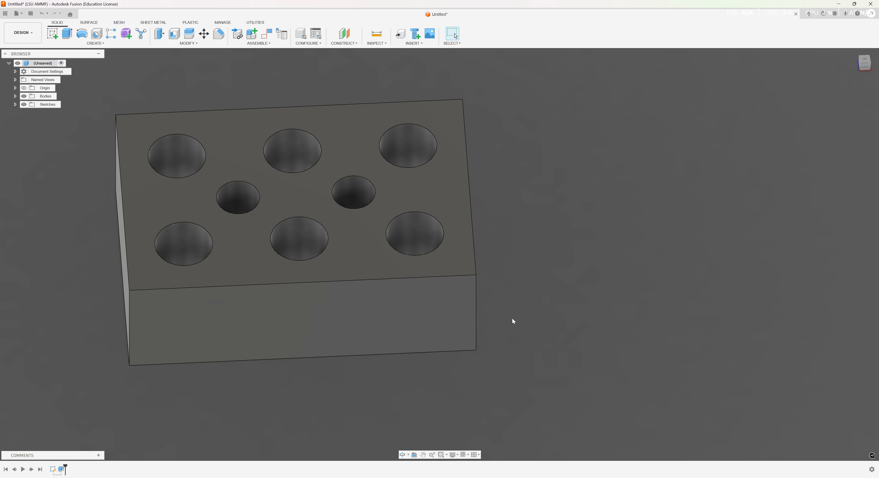
{"action": "middle_click_drag", "start_coordinate": [392, 239], "coordinate": [204, 290], "text": "shift"}
{"action": "middle_click_drag", "start_coordinate": [261, 262], "coordinate": [261, 272], "text": "shift"}
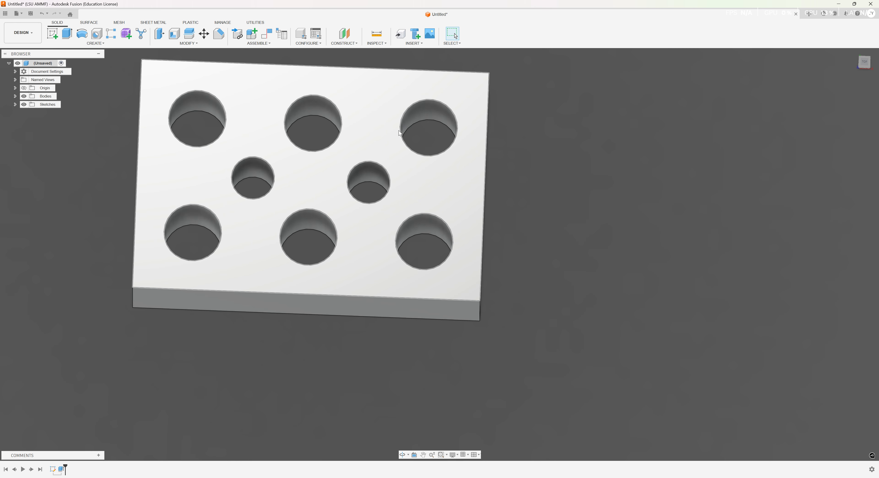
{"action": "middle_click_drag", "start_coordinate": [292, 142], "coordinate": [233, 124]}
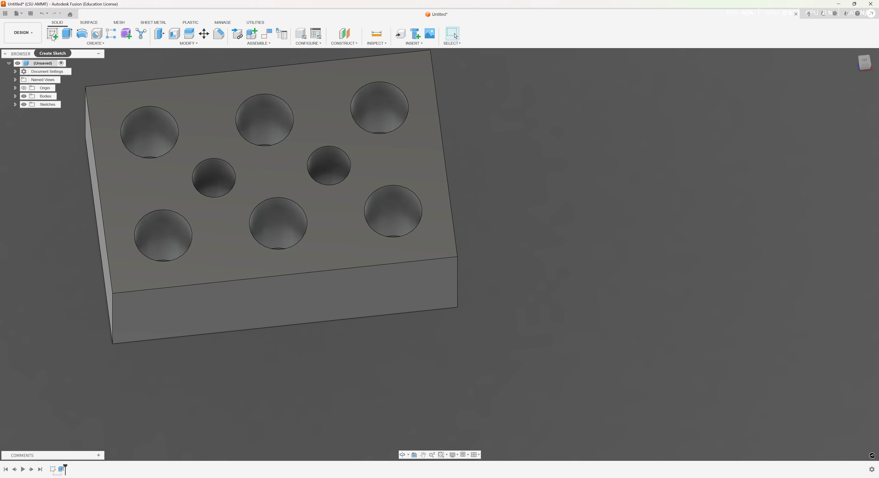
{"action": "left_click", "coordinate": [345, 43]}
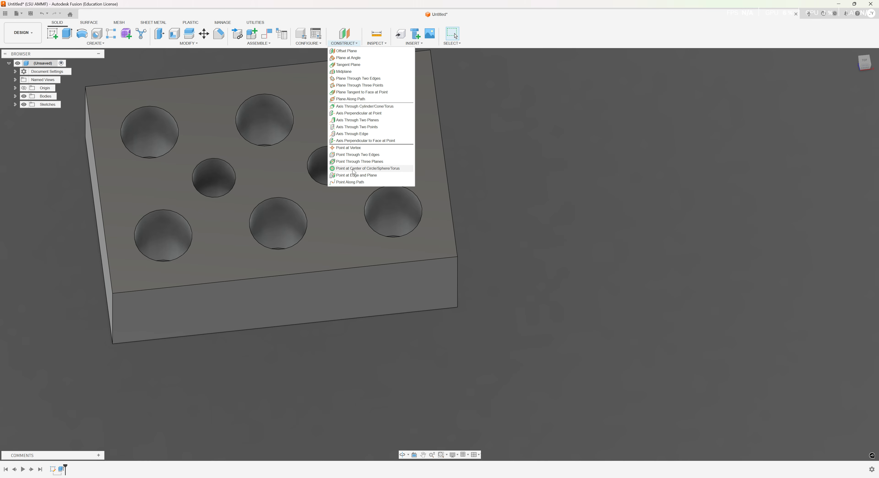
{"action": "left_click", "coordinate": [522, 120]}
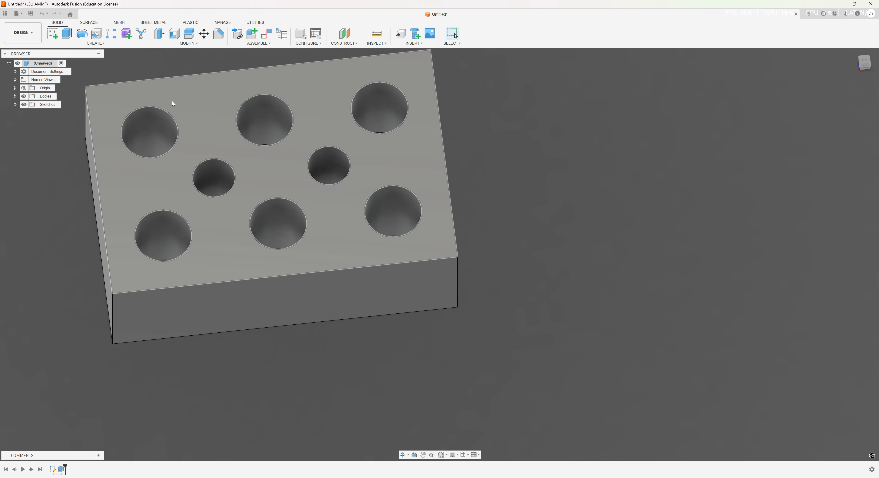
Start a new sketch on the block's top face.
{"action": "left_click", "coordinate": [52, 33]}
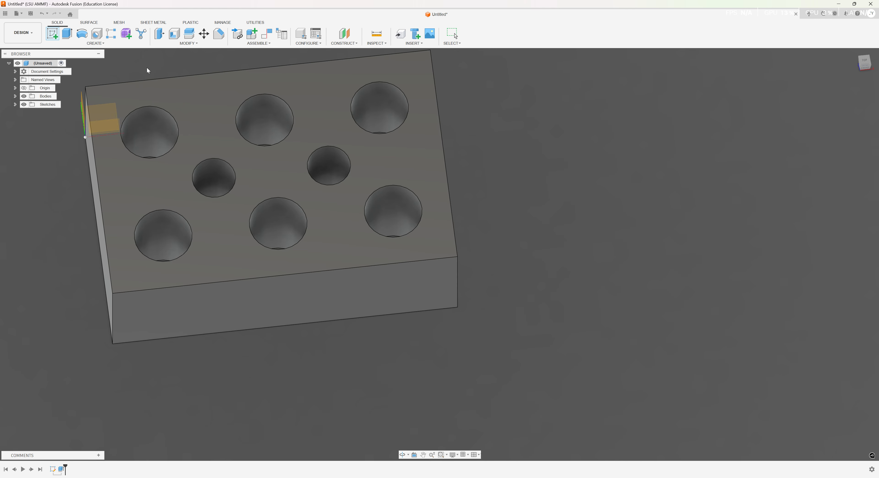
{"action": "left_click", "coordinate": [197, 90]}
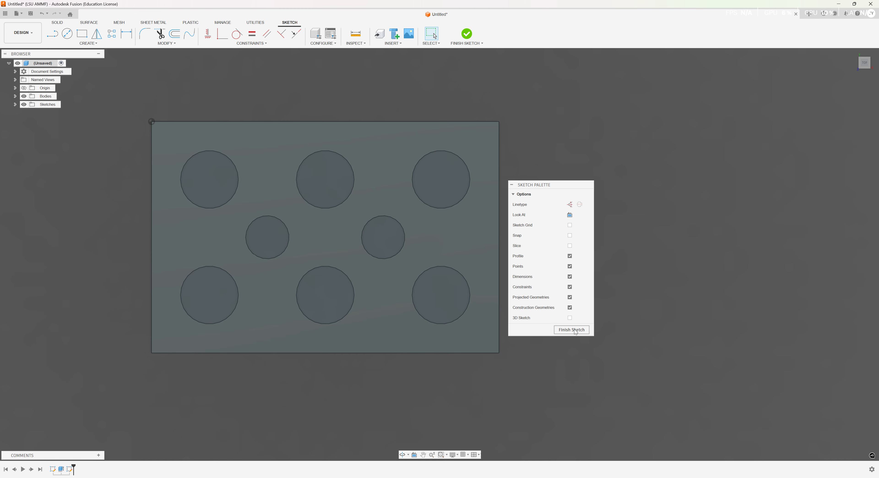
{"action": "middle_click_drag", "start_coordinate": [314, 291], "coordinate": [212, 252]}
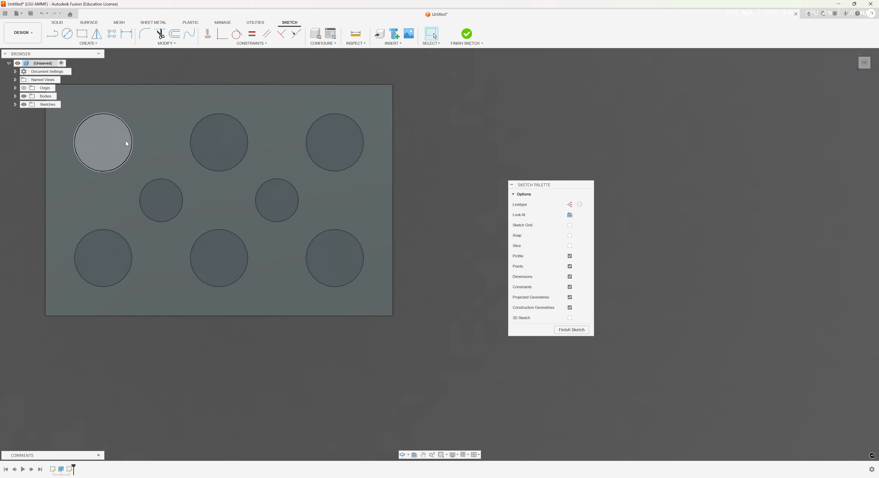
Sketch seven small circles in the gaps between the holes: two in the upper row, three in the middle row and two in the lower row.
{"action": "left_click", "coordinate": [67, 33]}
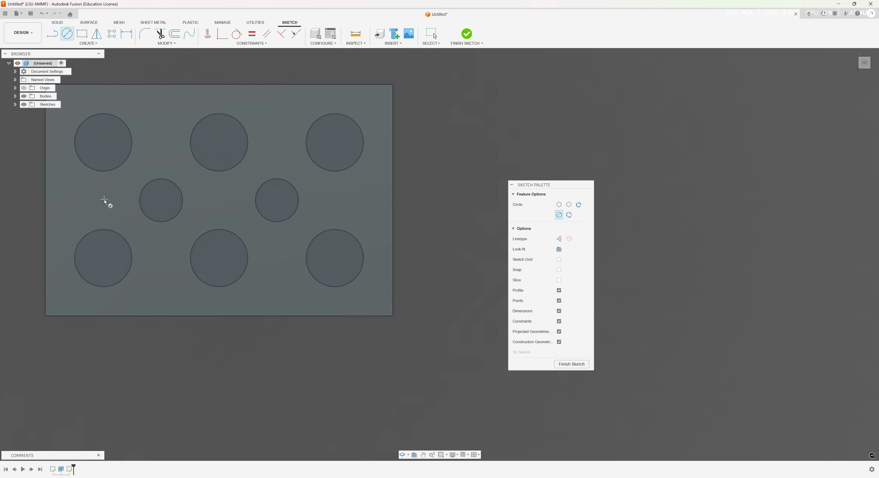
{"action": "left_click", "coordinate": [104, 200]}
{"action": "left_click", "coordinate": [110, 205]}
{"action": "left_click", "coordinate": [158, 140]}
{"action": "left_click", "coordinate": [163, 146]}
{"action": "left_click", "coordinate": [275, 141]}
{"action": "left_click", "coordinate": [282, 147]}
{"action": "left_click", "coordinate": [335, 197]}
{"action": "left_click", "coordinate": [341, 202]}
{"action": "left_click", "coordinate": [215, 197]}
{"action": "left_click", "coordinate": [221, 205]}
{"action": "left_click", "coordinate": [277, 257]}
{"action": "left_click", "coordinate": [283, 263]}
{"action": "left_click", "coordinate": [147, 255]}
{"action": "left_click", "coordinate": [153, 261]}
Sketch connected construction lines through the centers of the six outer small circles, zigzagging from the middle-left circle to the lower left one.
{"action": "key", "text": "l"}
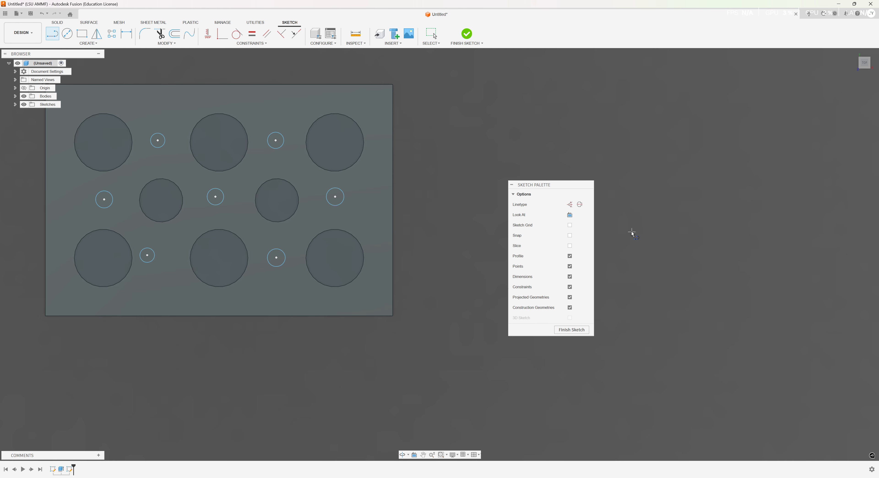
{"action": "left_click", "coordinate": [569, 204]}
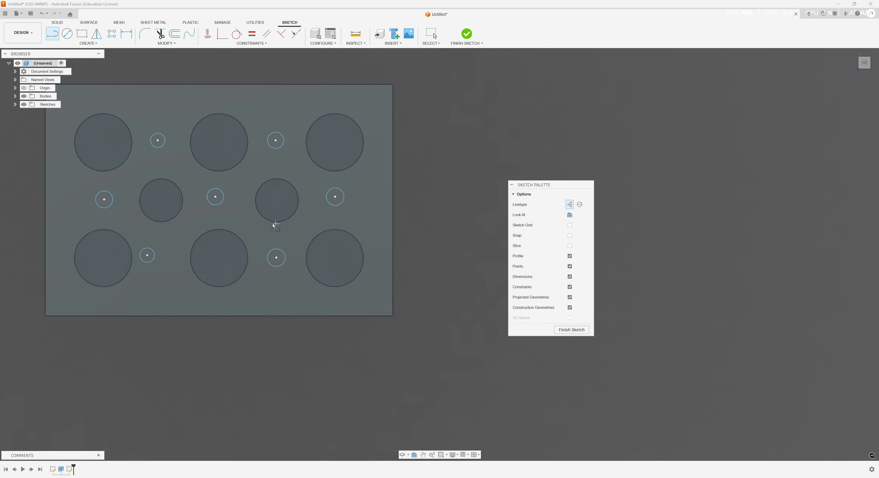
{"action": "left_click", "coordinate": [104, 199]}
{"action": "left_click", "coordinate": [158, 140]}
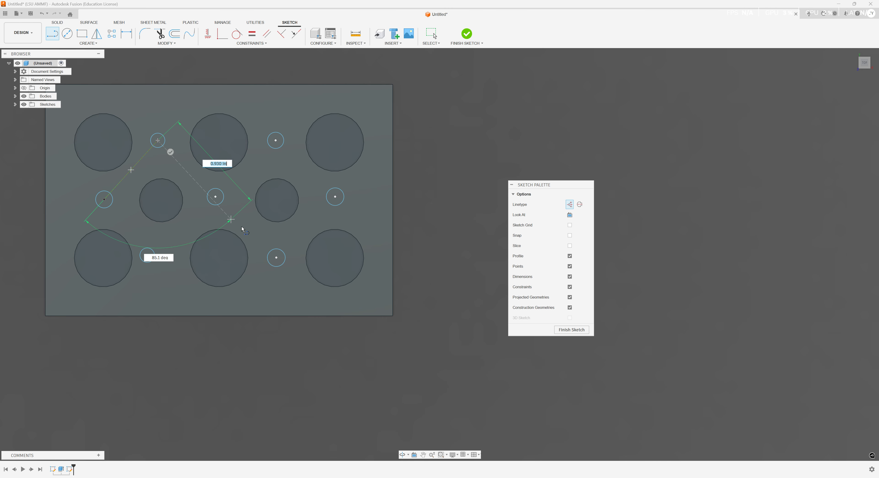
{"action": "left_click", "coordinate": [276, 257]}
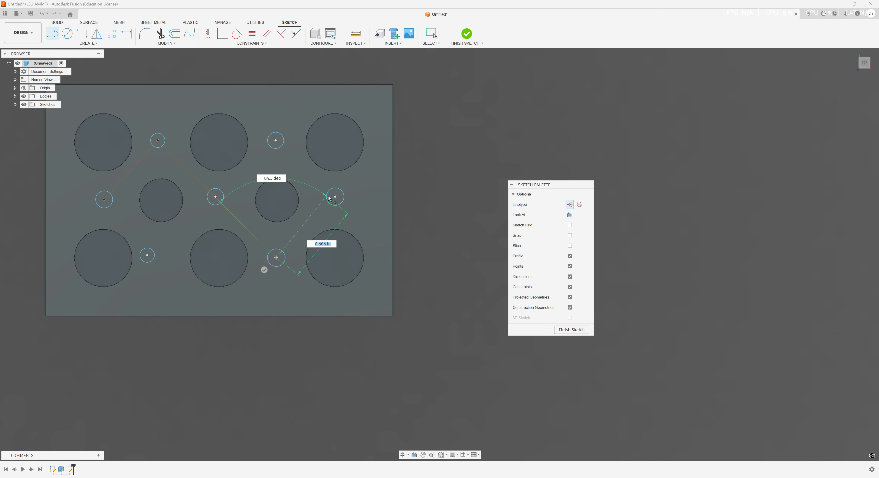
{"action": "left_click", "coordinate": [335, 197]}
{"action": "left_click", "coordinate": [275, 140]}
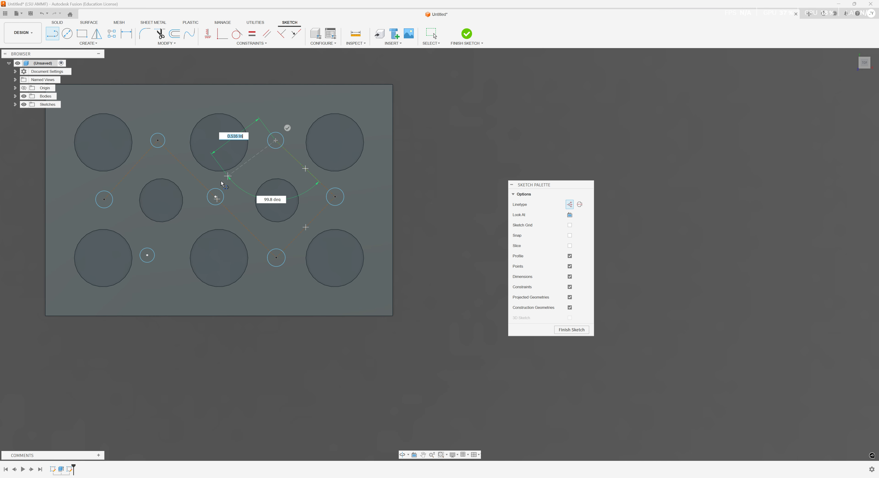
{"action": "left_click", "coordinate": [216, 197]}
{"action": "left_click", "coordinate": [147, 255]}
{"action": "key", "text": "d"}
{"action": "left_click", "coordinate": [118, 118]}
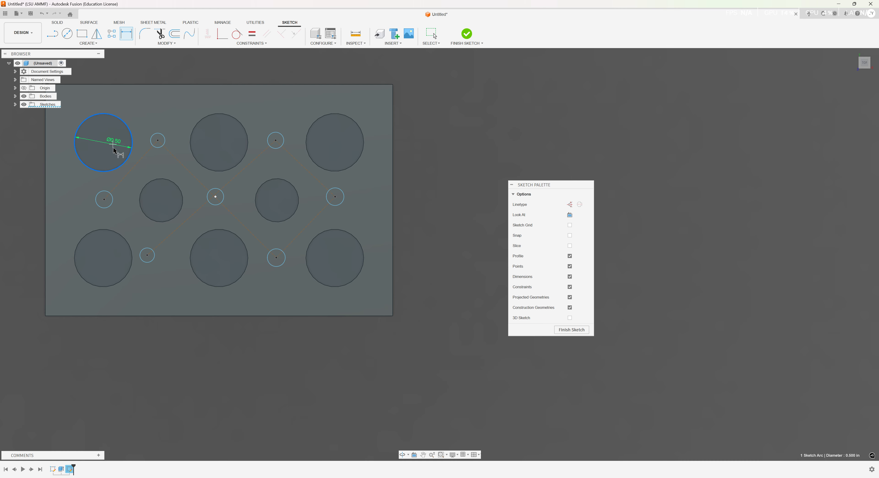
{"action": "left_click", "coordinate": [111, 197]}
{"action": "key", "text": "Escape"}
{"action": "key", "text": "Escape"}
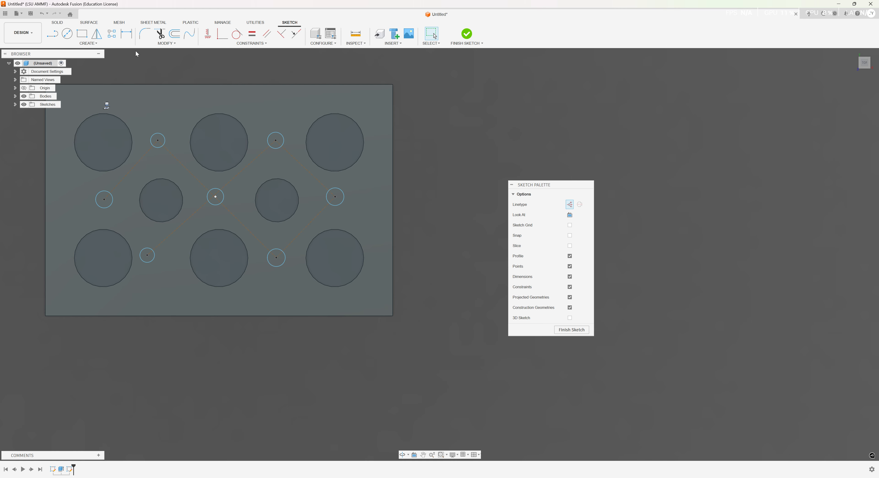
Dimension the vertical distance between the upper left hole's center and the middle-left small circle's center as 0.50 in.
{"action": "left_click", "coordinate": [131, 33]}
{"action": "left_click", "coordinate": [109, 114]}
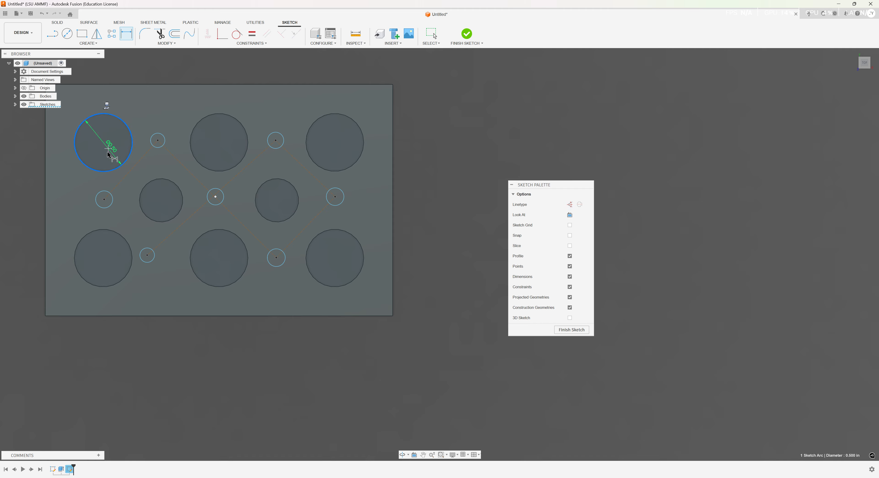
{"action": "left_click", "coordinate": [106, 201]}
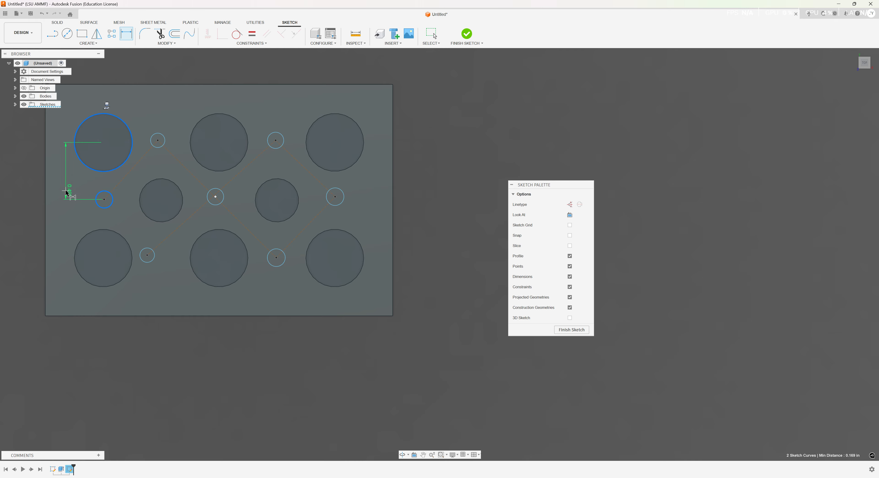
{"action": "left_click", "coordinate": [68, 192]}
{"action": "key", "text": "BackSpace"}
{"action": "key", "text": "Return"}
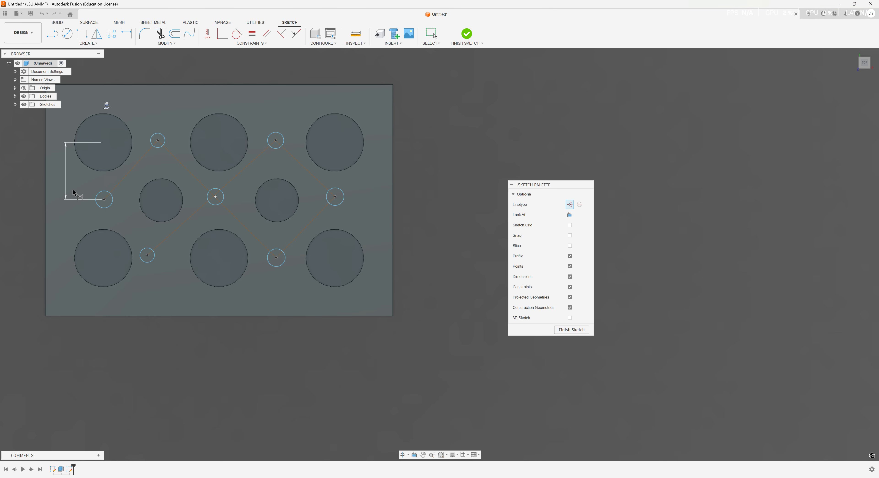
Dimension the horizontal distance between the middle-left small circle's center and the left 0.375 in hole's center as 0.5 in.
{"action": "left_click", "coordinate": [162, 200]}
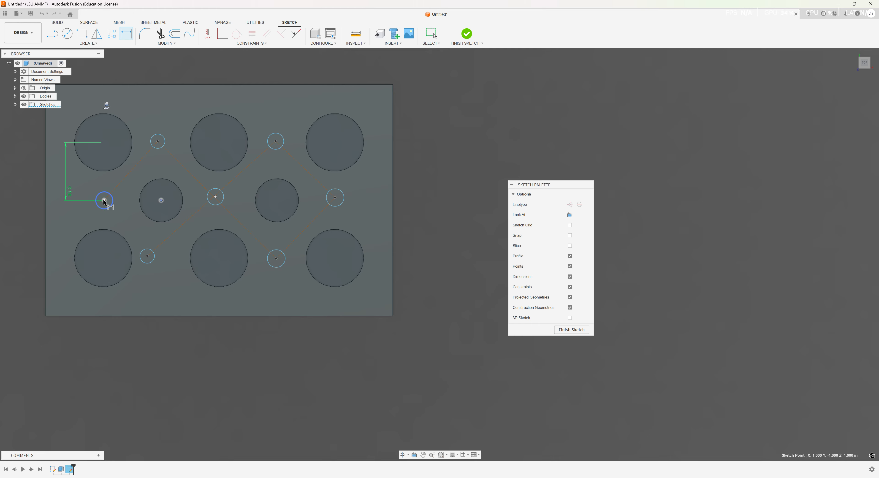
{"action": "left_click", "coordinate": [104, 201]}
{"action": "left_click", "coordinate": [56, 209]}
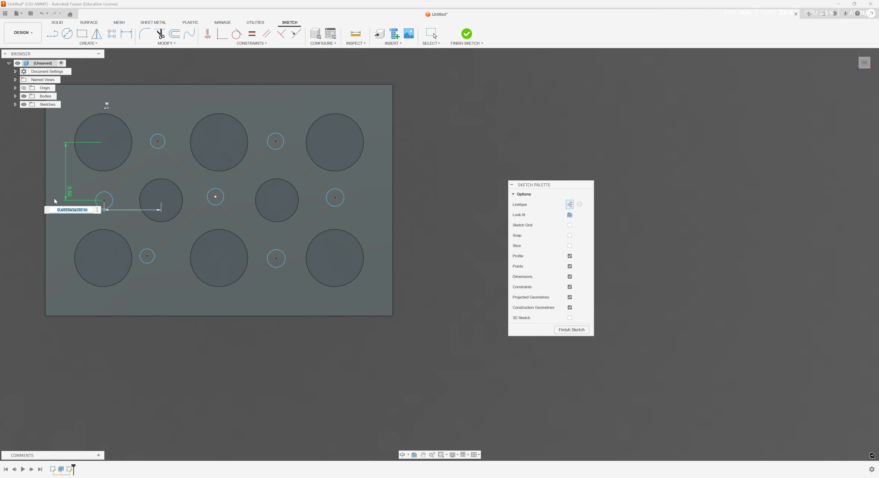
{"action": "type", "text": "0.5"}
{"action": "key", "text": "Return"}
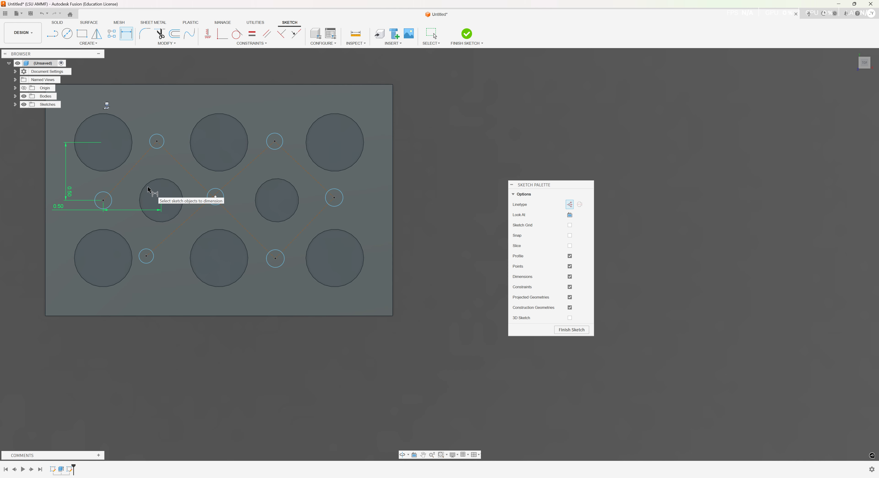
{"action": "left_click", "coordinate": [162, 201]}
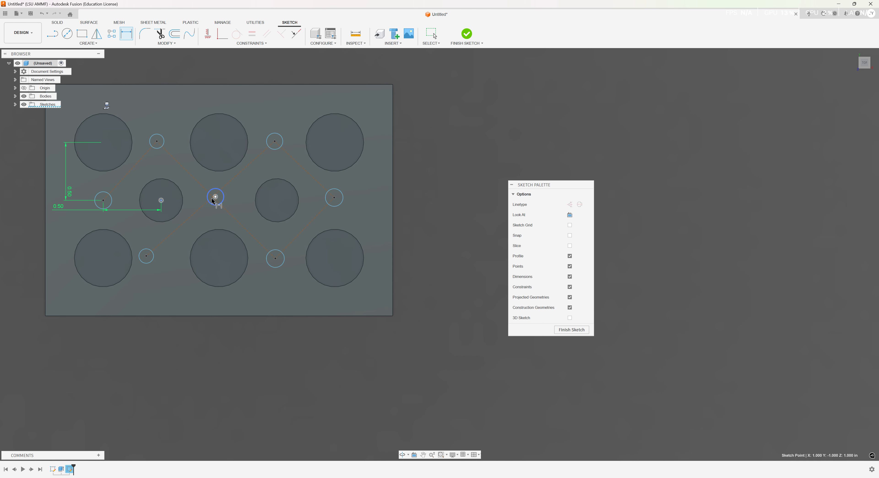
{"action": "left_click", "coordinate": [215, 198]}
{"action": "scroll", "coordinate": [213, 196], "scroll_direction": "up", "scroll_amount": 5}
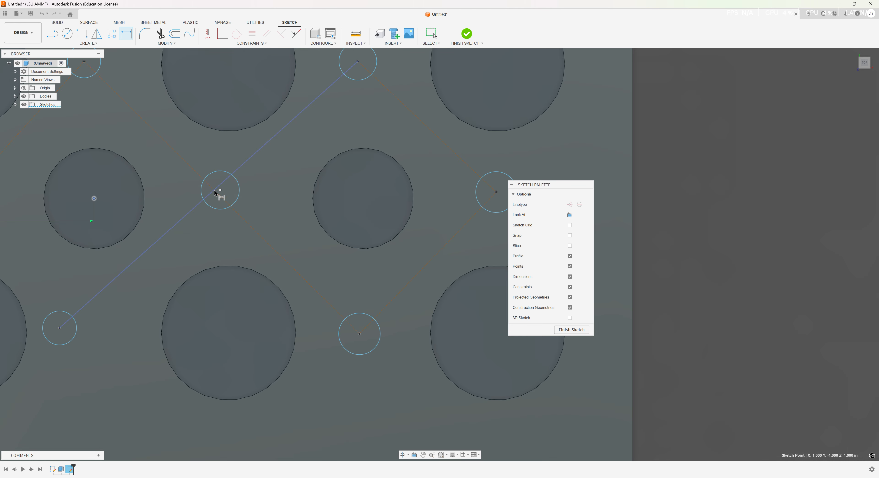
{"action": "key", "text": "Escape"}
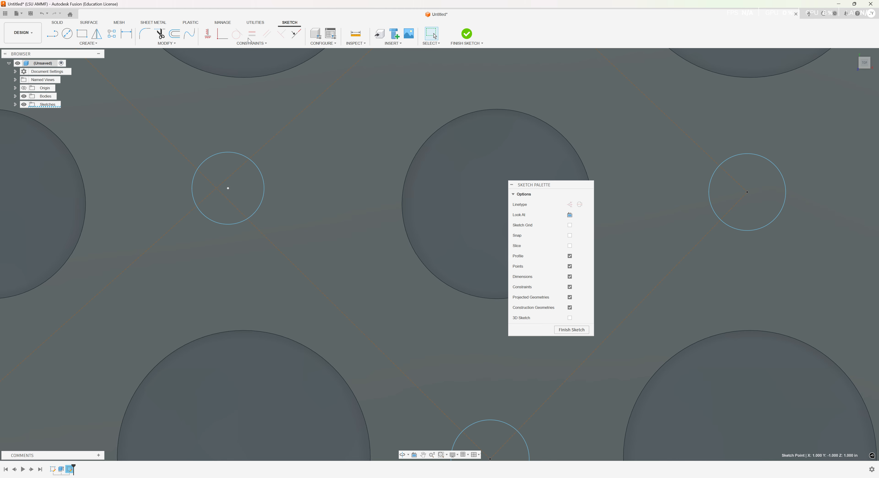
Constrain the central small circle's center to the midpoint of the construction line between the upper-left and lower-right small circles.
{"action": "left_click", "coordinate": [250, 43]}
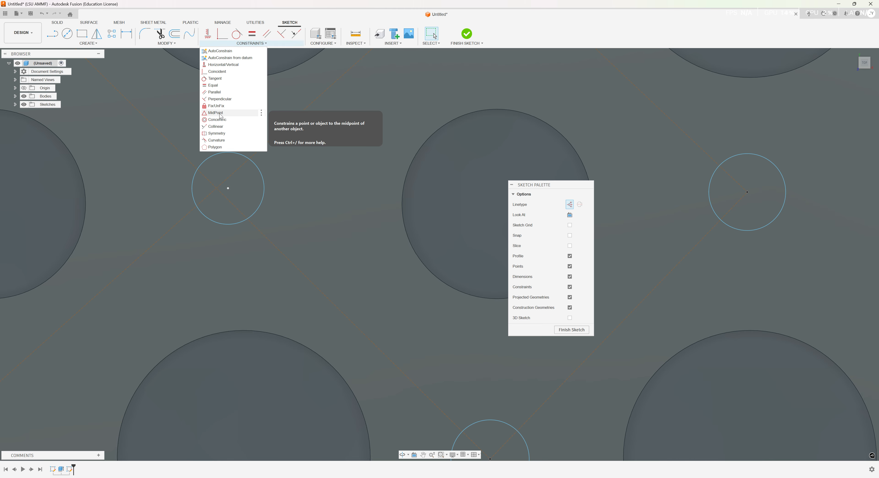
{"action": "left_click", "coordinate": [236, 116]}
{"action": "left_click", "coordinate": [254, 225]}
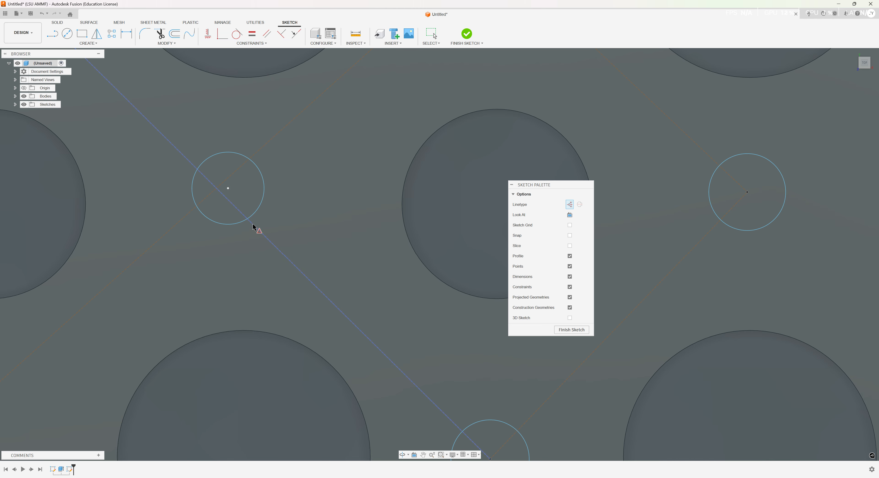
{"action": "left_click", "coordinate": [228, 188]}
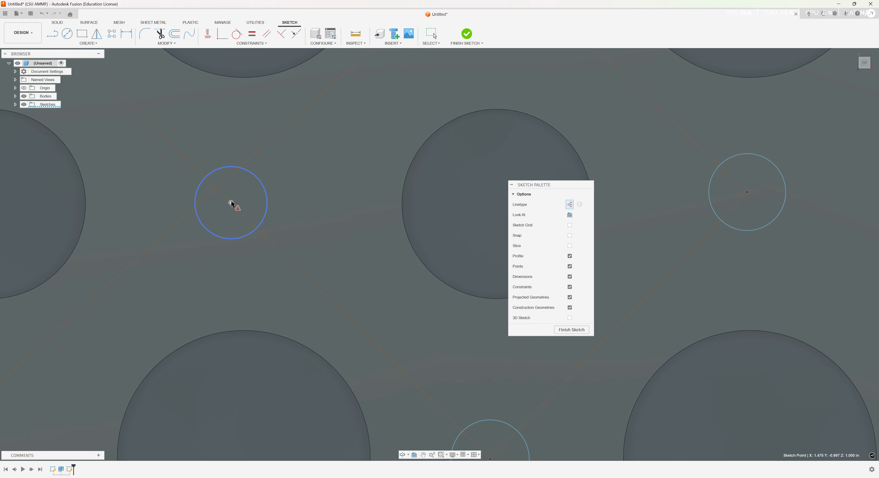
{"action": "left_click", "coordinate": [226, 180]}
{"action": "left_click", "coordinate": [231, 202]}
{"action": "scroll", "coordinate": [278, 236], "scroll_direction": "down", "scroll_amount": 6}
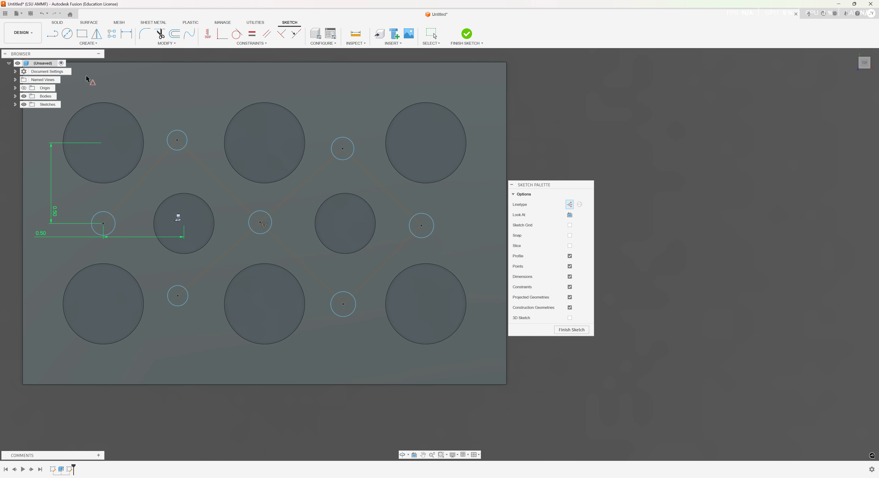
Dimension the vertical distance between the upper-left small circle's center and the left 0.375 in hole's center as 0.5 in.
{"action": "left_click", "coordinate": [130, 35]}
{"action": "left_click", "coordinate": [177, 139]}
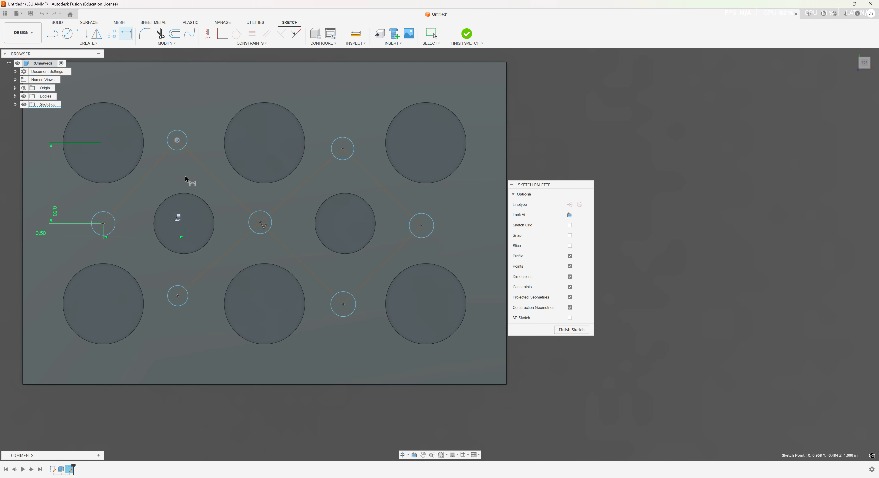
{"action": "left_click", "coordinate": [183, 223]}
{"action": "left_click", "coordinate": [166, 197]}
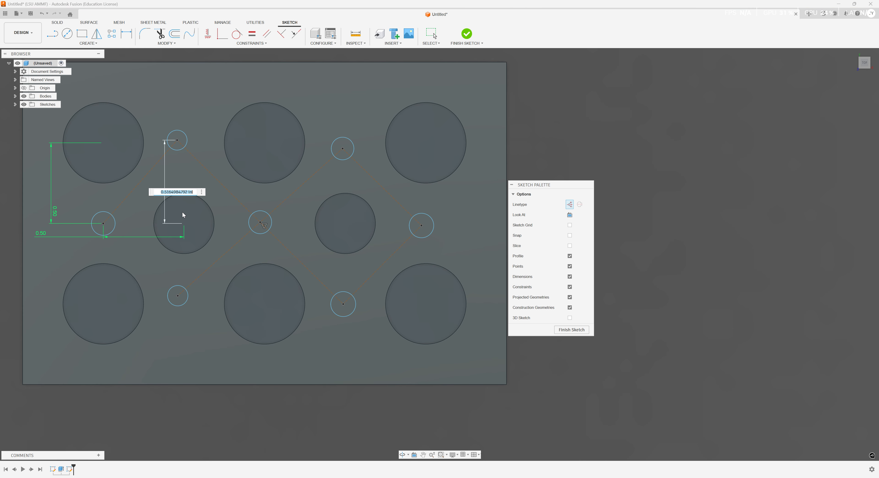
{"action": "type", "text": "0.5"}
{"action": "key", "text": "Return"}
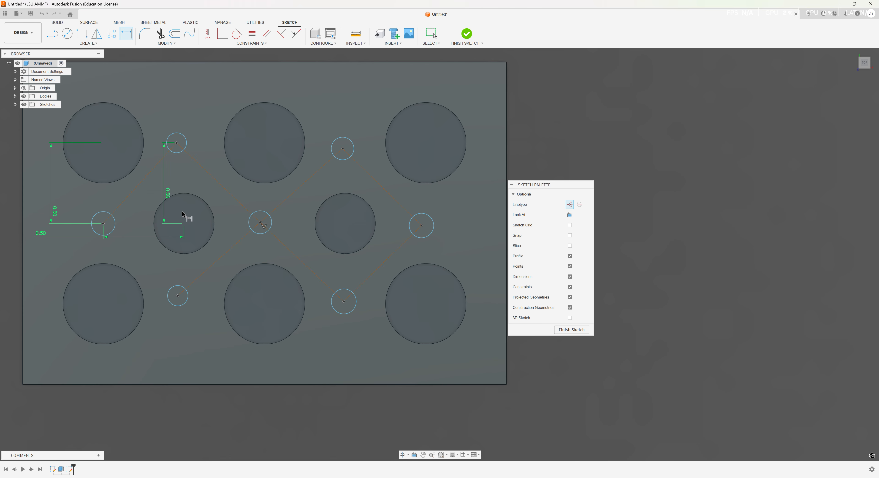
Dimension the horizontal distance between the upper-left small circle's center and the upper-left 0.5 in hole's center as 0.5 in.
{"action": "left_click", "coordinate": [176, 143]}
{"action": "left_click", "coordinate": [104, 142]}
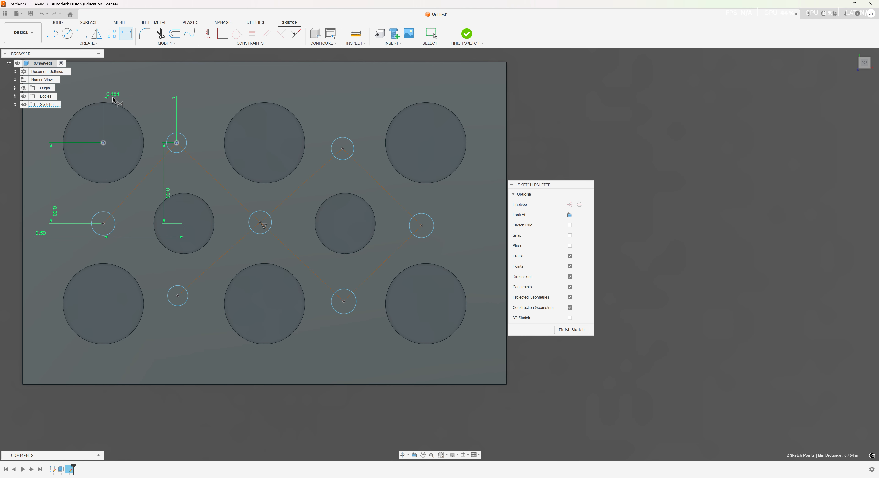
{"action": "left_click", "coordinate": [113, 93]}
{"action": "type", "text": "0.5"}
{"action": "key", "text": "Return"}
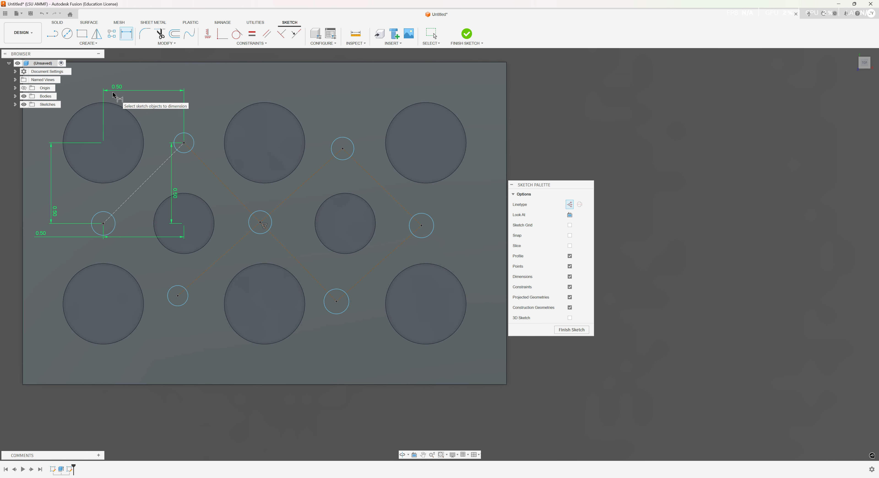
Dimension the vertical distance between the lower-left small circle's center and the left 0.375 in hole's center as 0.5 in.
{"action": "left_click", "coordinate": [178, 295]}
{"action": "left_click", "coordinate": [184, 224]}
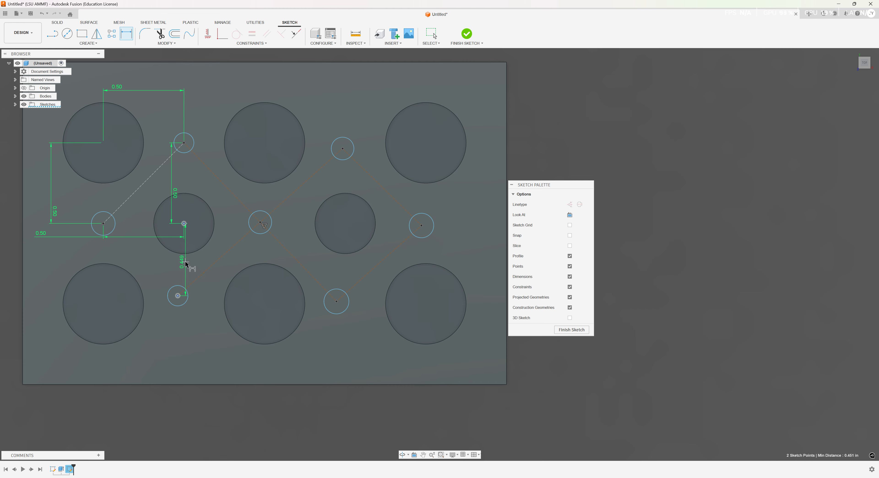
{"action": "left_click", "coordinate": [185, 260]}
{"action": "type", "text": "0.5"}
{"action": "key", "text": "Return"}
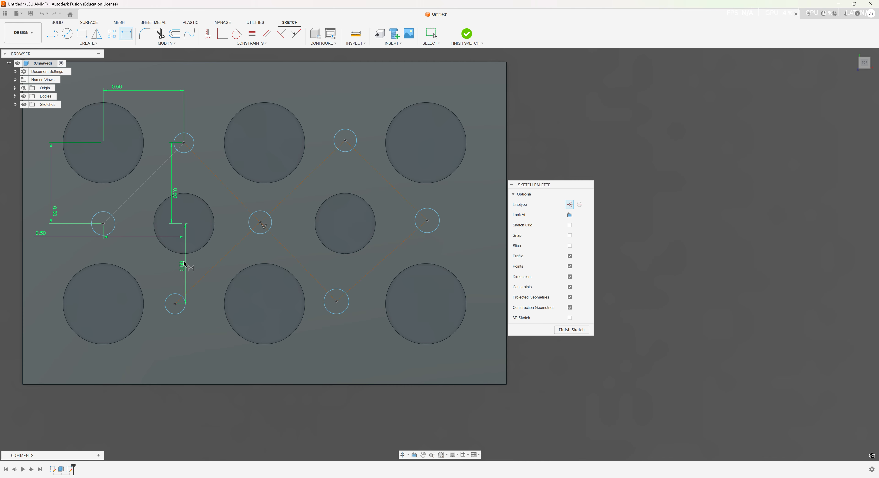
Dimension the horizontal distance between the lower-left small circle's center and the lower-left 0.5 in hole's center as 0.5 in.
{"action": "left_click", "coordinate": [175, 304]}
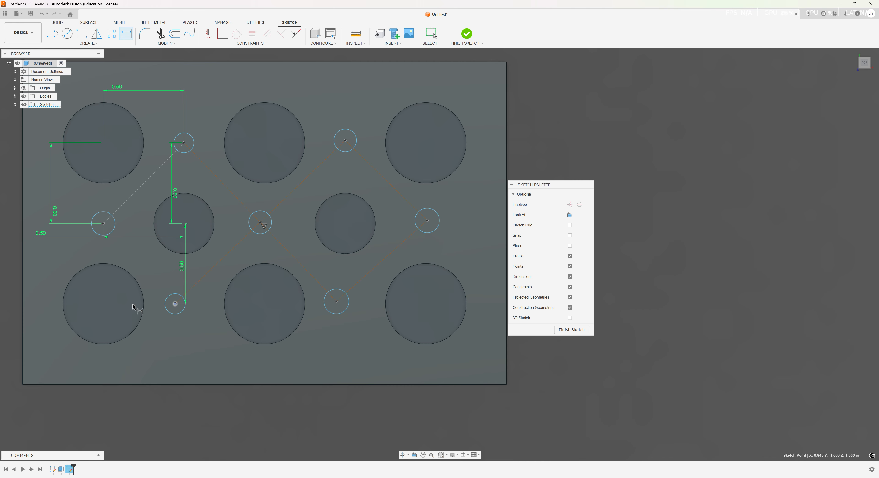
{"action": "left_click", "coordinate": [103, 304]}
{"action": "left_click", "coordinate": [103, 323]}
{"action": "type", "text": "0.5"}
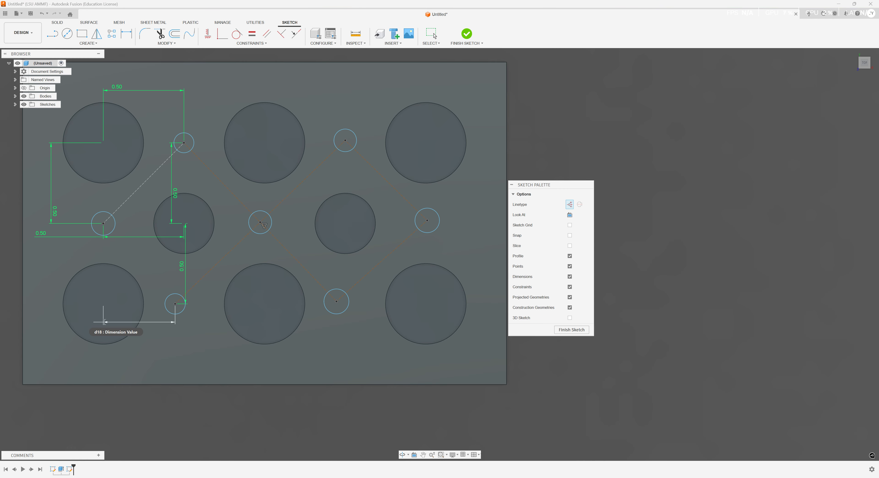
{"action": "key", "text": "Return"}
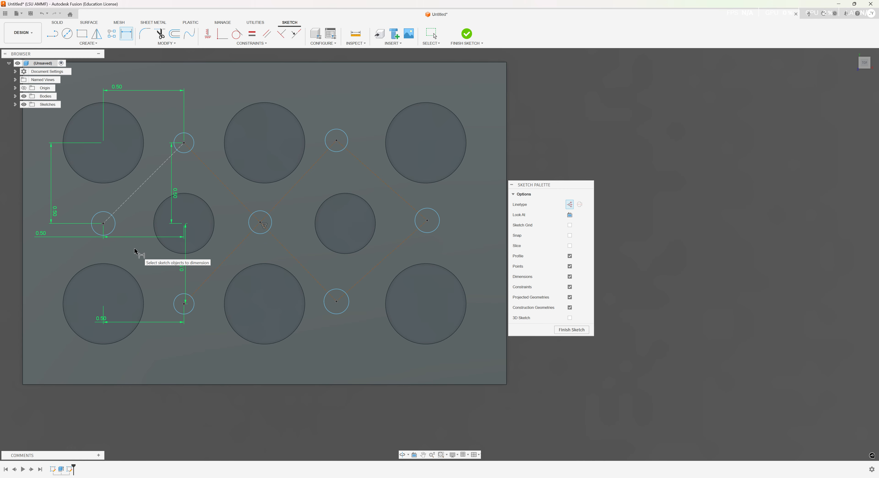
Dimension the horizontal distance between the central small circle's center and the right 0.375 in hole's center as 0.5 in.
{"action": "scroll", "coordinate": [129, 270], "scroll_direction": "up", "scroll_amount": 3}
{"action": "scroll", "coordinate": [136, 284], "scroll_direction": "down", "scroll_amount": 1}
{"action": "key", "text": "d"}
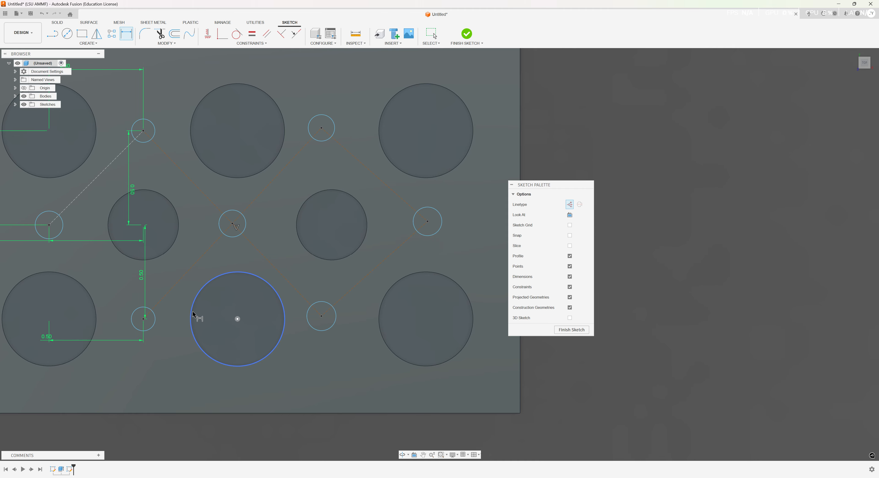
{"action": "middle_click_drag", "start_coordinate": [194, 275], "coordinate": [149, 274]}
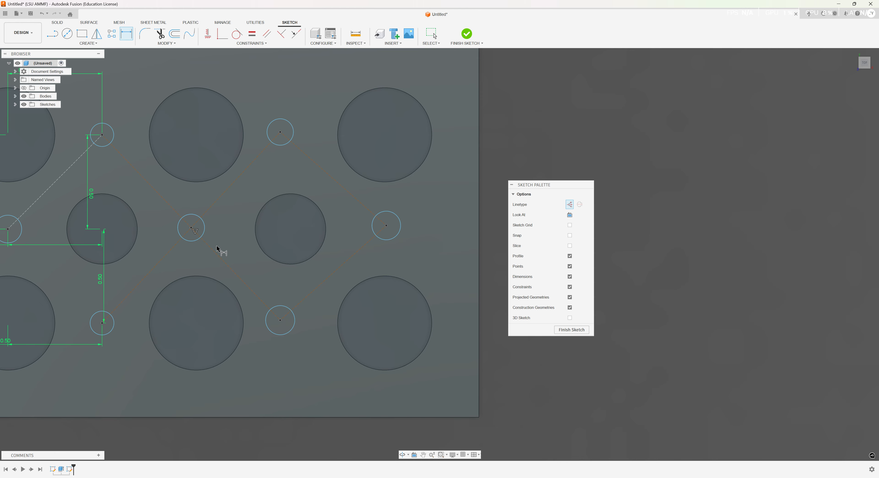
{"action": "left_click", "coordinate": [191, 228]}
{"action": "left_click", "coordinate": [291, 229]}
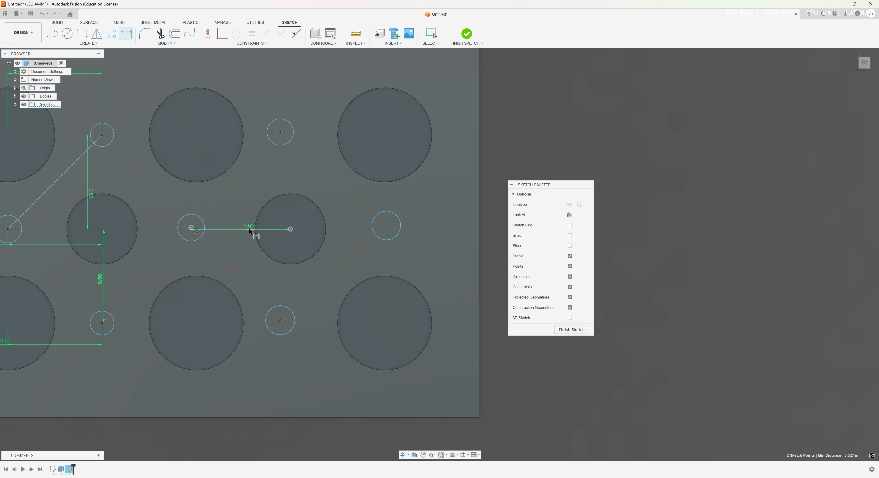
{"action": "left_click", "coordinate": [241, 230]}
{"action": "type", "text": ".5"}
{"action": "key", "text": "Return"}
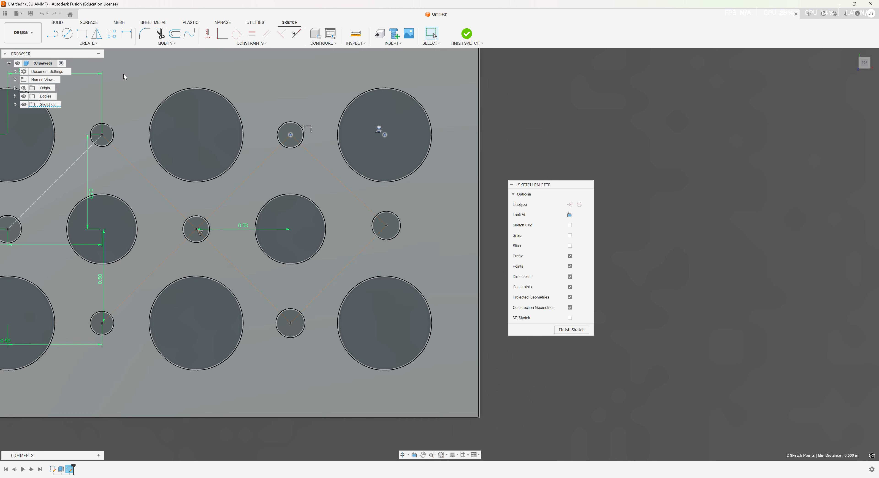
Dimension the vertical distance between the upper-right small circle's center and the right 0.375 in hole's center as 0.5 in.
{"action": "left_click", "coordinate": [127, 33]}
{"action": "left_click", "coordinate": [291, 134]}
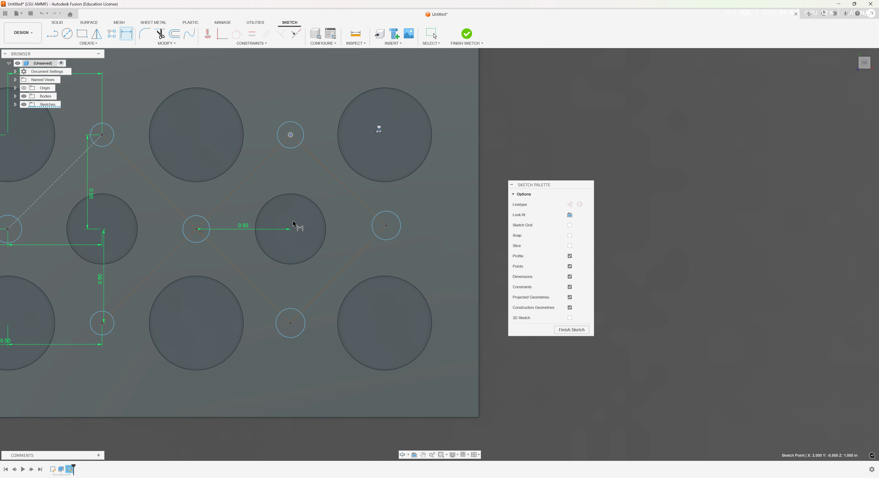
{"action": "left_click", "coordinate": [290, 229]}
{"action": "left_click", "coordinate": [293, 213]}
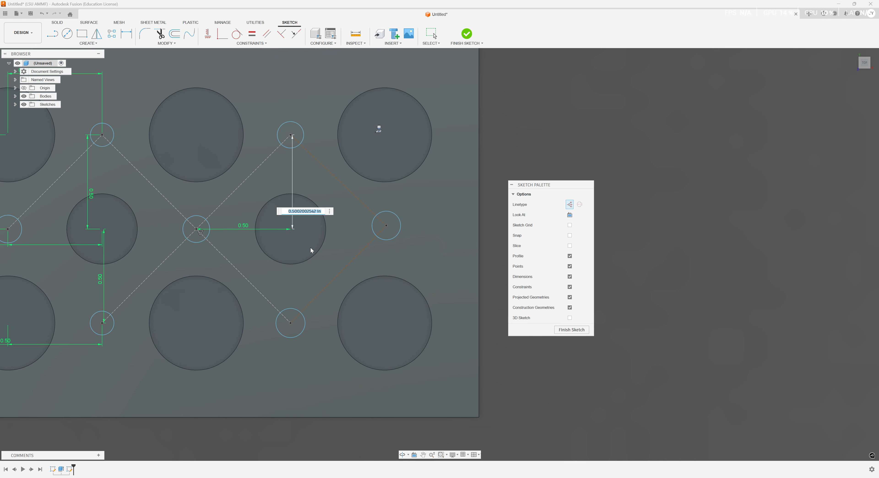
{"action": "type", "text": ".5"}
{"action": "key", "text": "Return"}
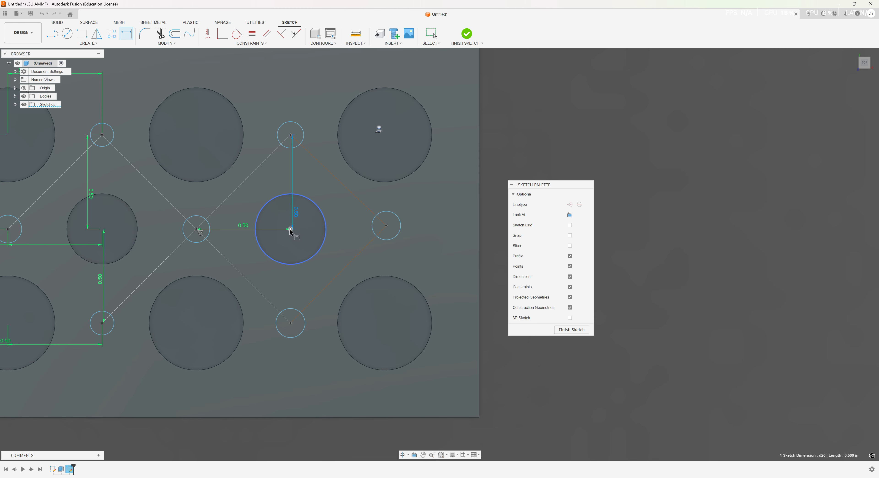
Try an aligned dimension between the right 0.375 in hole's center and the middle-right small circle's center, and undo it.
{"action": "left_click", "coordinate": [290, 230]}
{"action": "left_click", "coordinate": [387, 226]}
{"action": "left_click", "coordinate": [310, 229]}
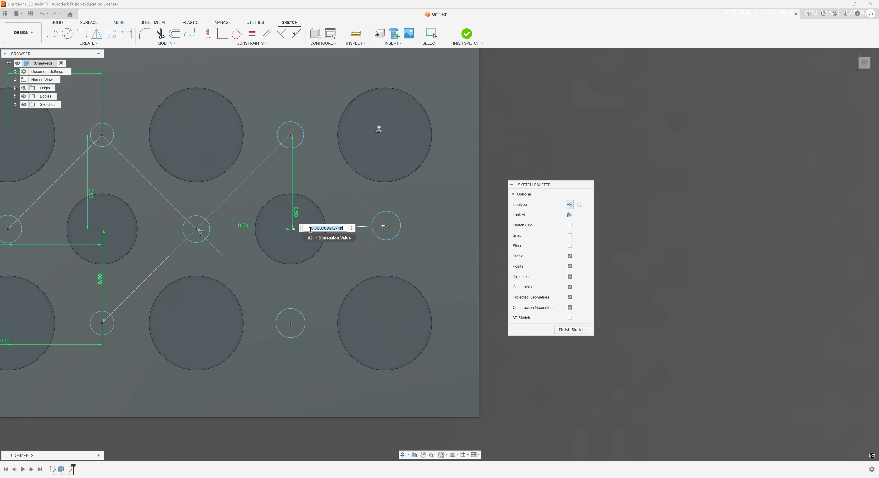
{"action": "key", "text": "Return"}
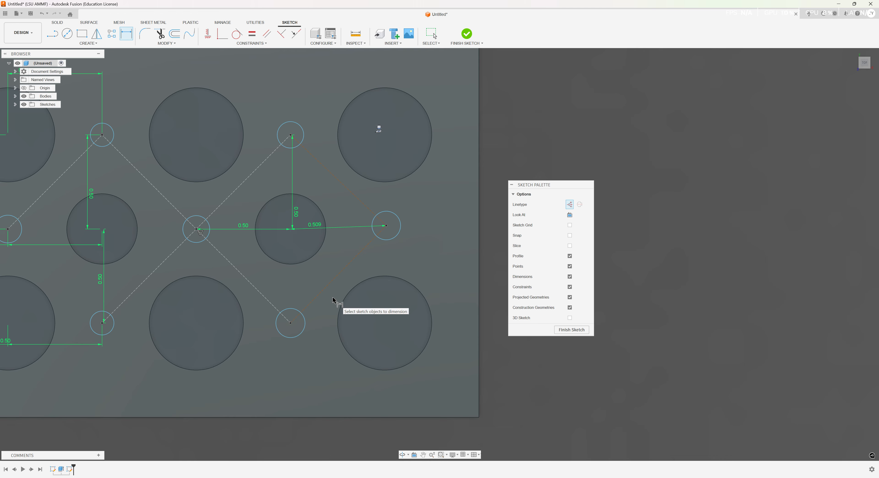
{"action": "key", "text": "Escape"}
{"action": "key", "text": "ctrl+z"}
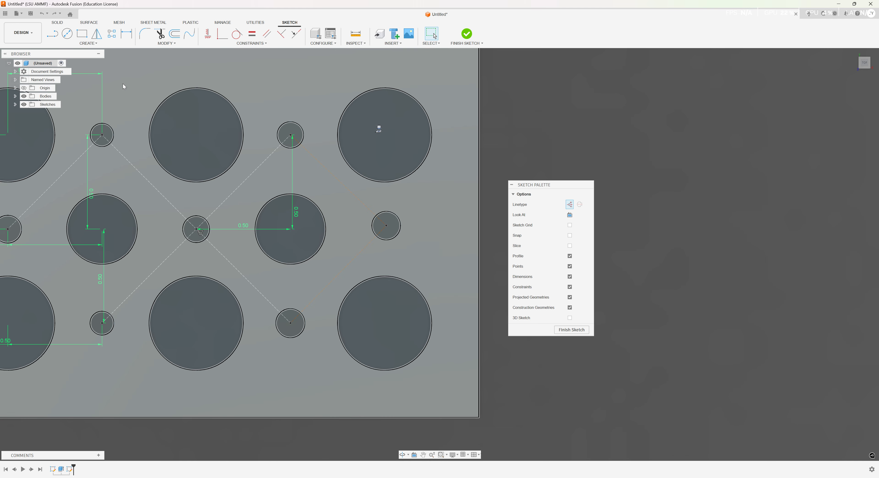
Dimension the horizontal distance between the right 0.375 in hole and the middle-right small circle as 0.5 in.
{"action": "key", "text": "d"}
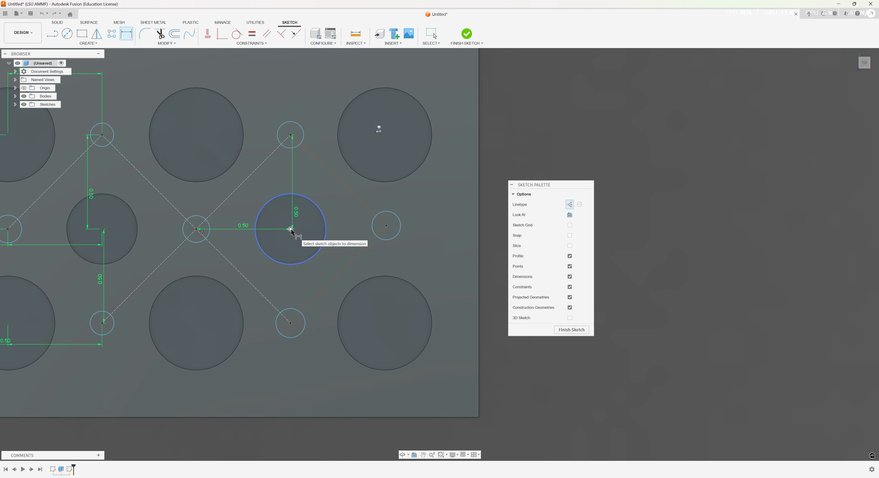
{"action": "left_click", "coordinate": [303, 264]}
{"action": "left_click", "coordinate": [388, 240]}
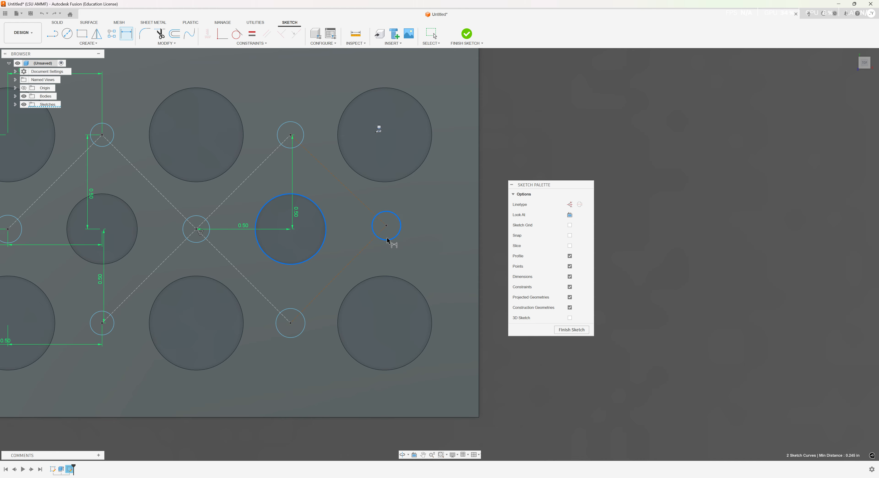
{"action": "left_click", "coordinate": [346, 239]}
{"action": "type", "text": "0.5"}
{"action": "key", "text": "Return"}
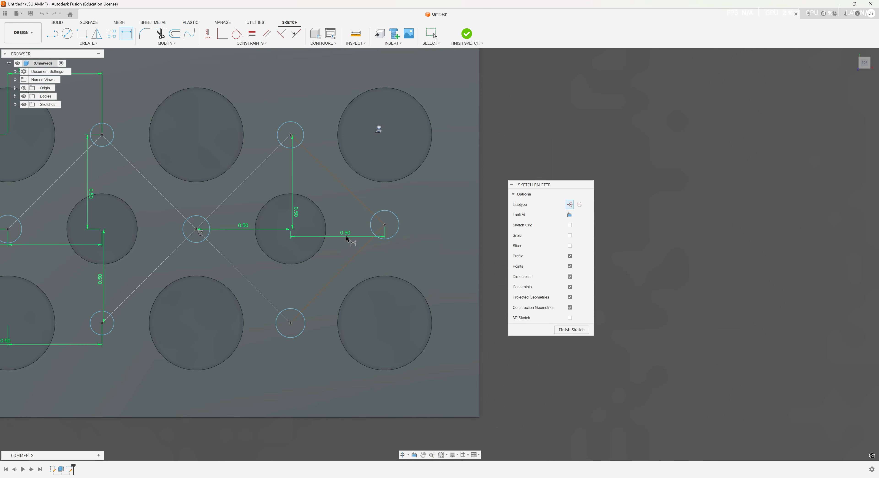
Try to dimension the vertical distance between the right 0.375 in hole's center and the lower-right small circle's center.
{"action": "left_click", "coordinate": [291, 228]}
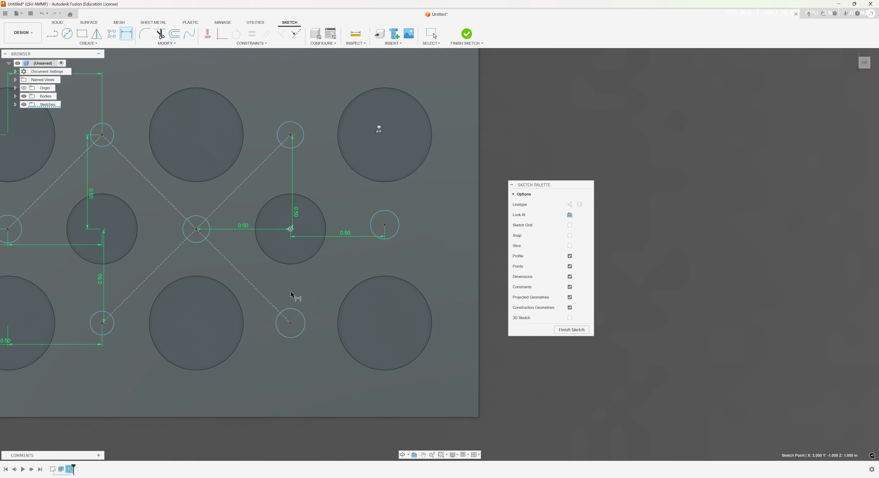
{"action": "left_click", "coordinate": [290, 323]}
{"action": "left_click", "coordinate": [298, 289]}
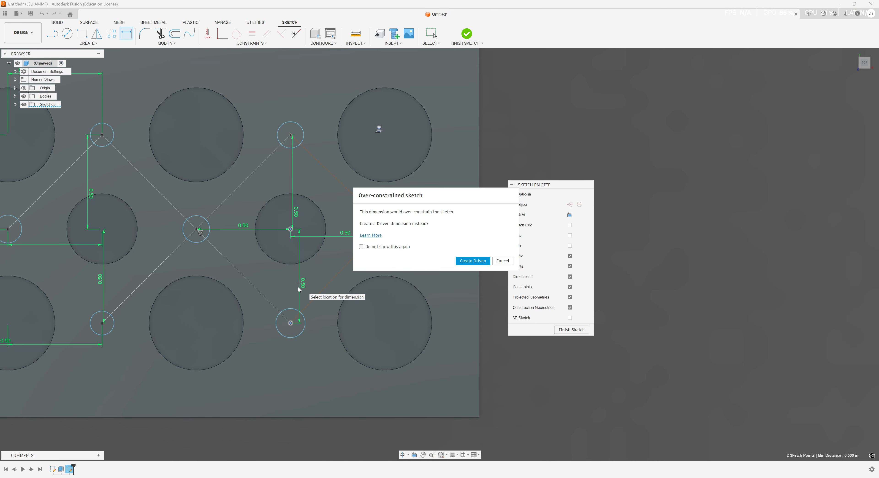
{"action": "left_click", "coordinate": [502, 261]}
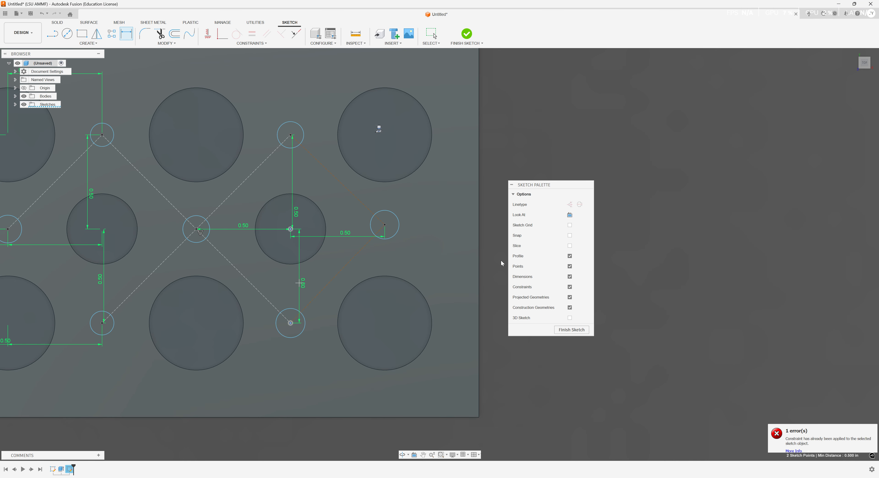
{"action": "mouse_move", "coordinate": [196, 318]}
{"action": "middle_mouse_down"}
{"action": "mouse_move", "coordinate": [235, 304]}
{"action": "mouse_move", "coordinate": [355, 306]}
{"action": "middle_mouse_up"}
{"action": "key", "text": "ctrl+z"}
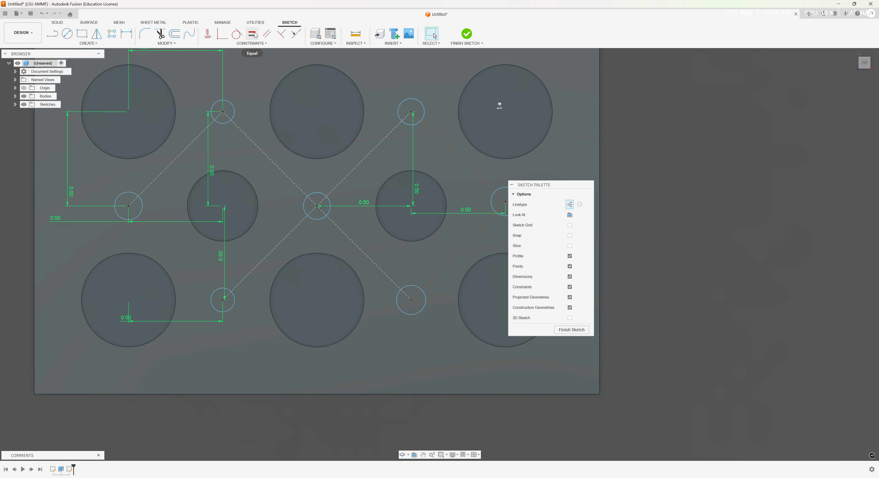
{"action": "key", "text": "ctrl+z"}
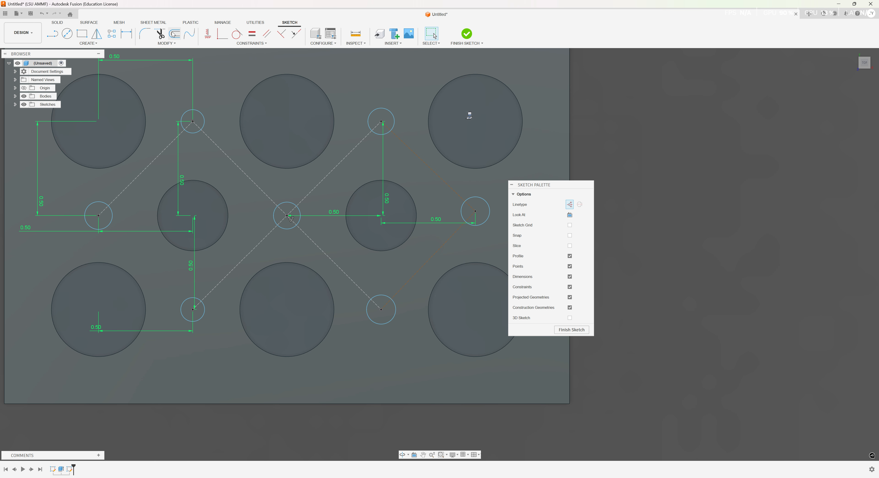
Dimension the middle-left small circle's diameter as 0.125 in.
{"action": "left_click", "coordinate": [127, 33]}
{"action": "left_click", "coordinate": [99, 201]}
{"action": "left_click", "coordinate": [72, 196]}
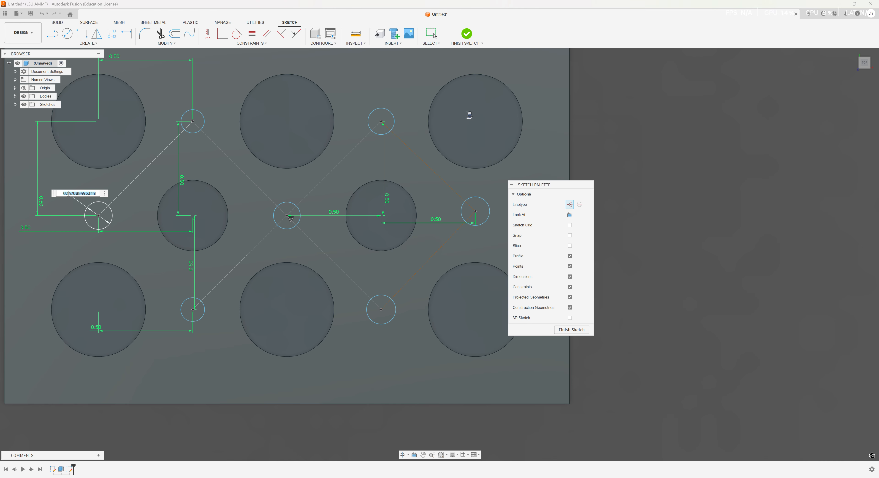
{"action": "type", "text": ".125"}
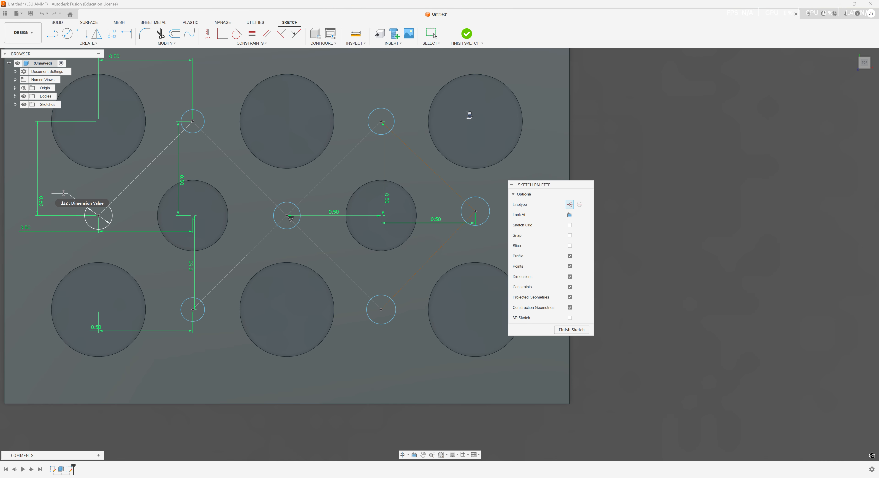
{"action": "key", "text": "Return"}
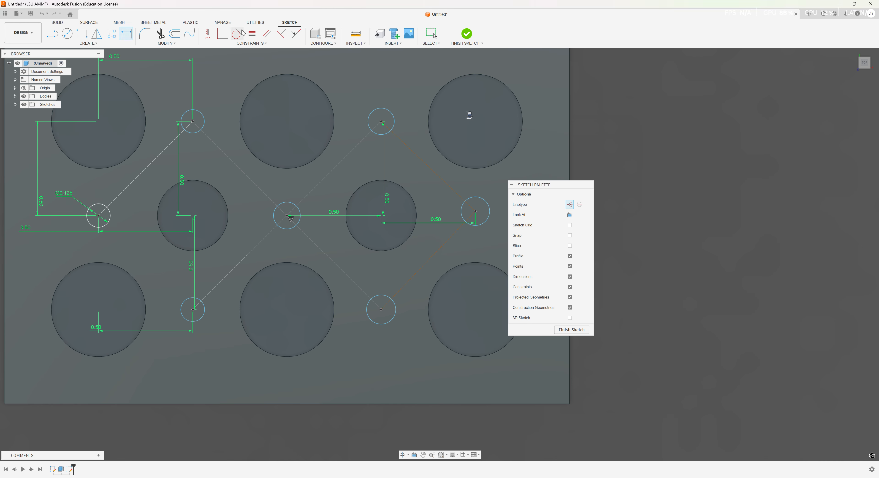
Apply Equal constraints so all the other small circles match the dimensioned 0.125 in circle.
{"action": "left_click", "coordinate": [252, 33]}
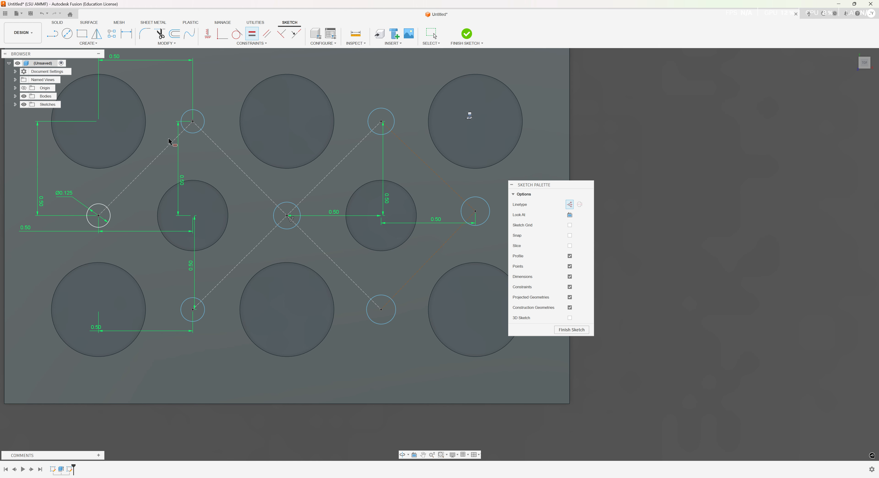
{"action": "left_click", "coordinate": [183, 118]}
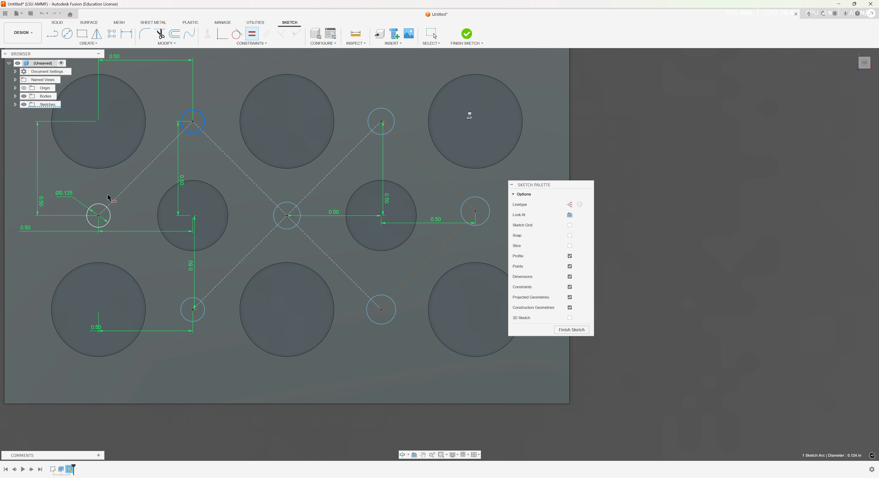
{"action": "left_click", "coordinate": [98, 209]}
{"action": "left_click", "coordinate": [374, 116]}
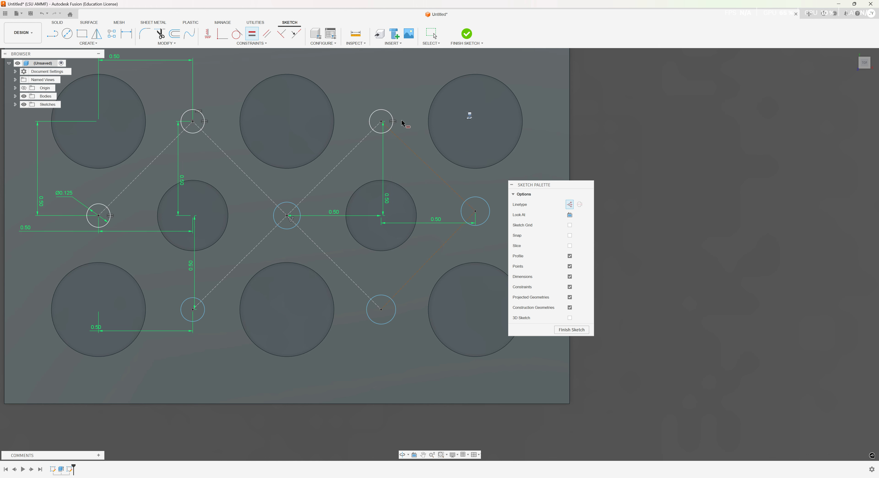
{"action": "left_click", "coordinate": [474, 200]}
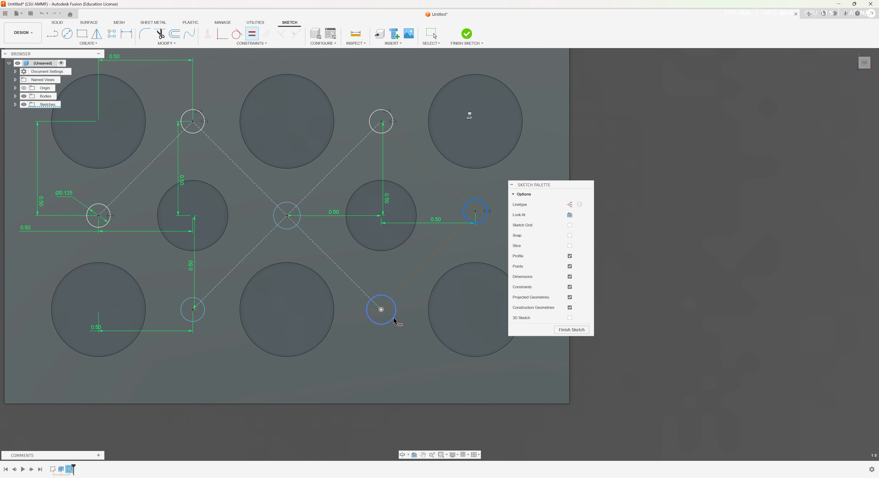
{"action": "left_click", "coordinate": [384, 321]}
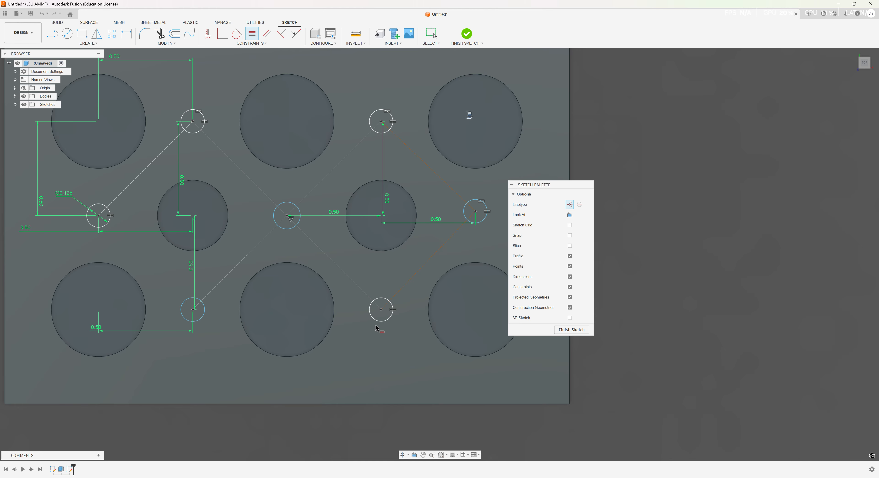
{"action": "left_click", "coordinate": [284, 227]}
{"action": "key", "text": "Escape"}
{"action": "left_click", "coordinate": [206, 309]}
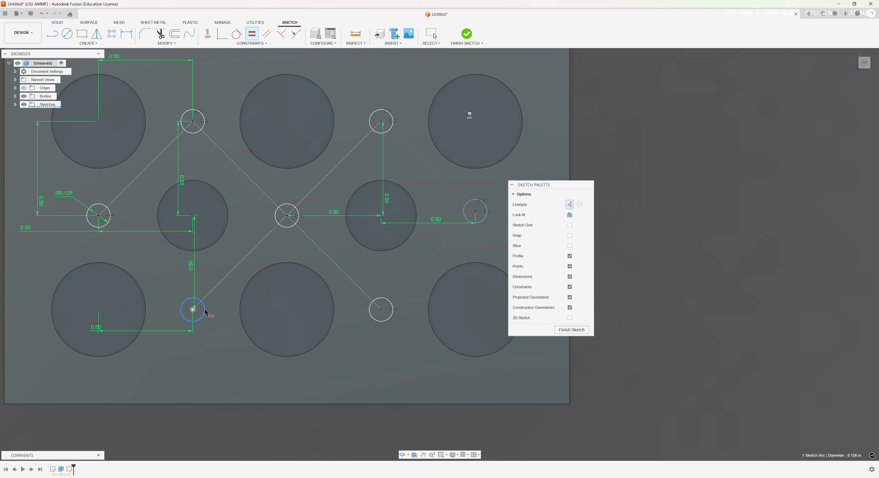
{"action": "left_click", "coordinate": [215, 329]}
Apply an Equal constraint to the two construction lines that meet at the middle-right small circle.
{"action": "middle_click_drag", "start_coordinate": [214, 387], "coordinate": [114, 366]}
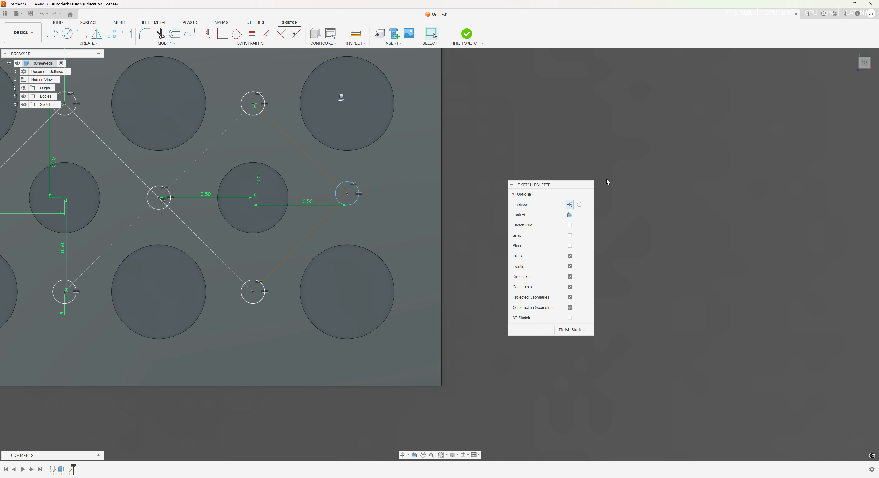
{"action": "mouse_move", "coordinate": [346, 193]}
{"action": "left_mouse_down"}
{"action": "mouse_move", "coordinate": [330, 224]}
{"action": "mouse_move", "coordinate": [355, 184]}
{"action": "mouse_move", "coordinate": [344, 216]}
{"action": "mouse_move", "coordinate": [337, 278]}
{"action": "mouse_move", "coordinate": [352, 224]}
{"action": "mouse_move", "coordinate": [344, 294]}
{"action": "mouse_move", "coordinate": [341, 282]}
{"action": "left_mouse_up"}
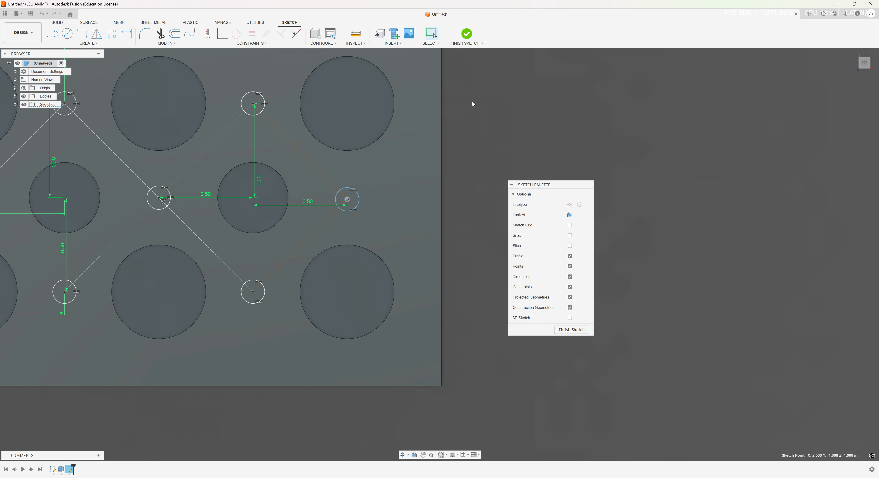
{"action": "key", "text": "Escape"}
{"action": "left_click", "coordinate": [252, 35]}
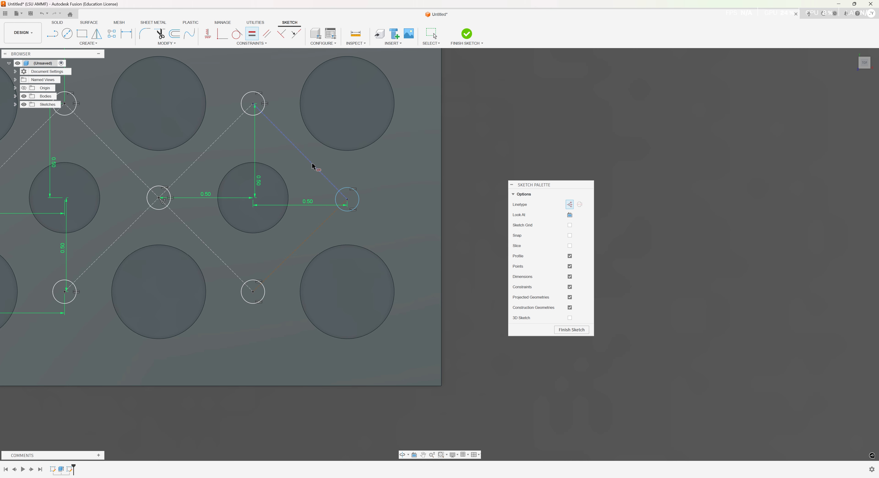
{"action": "left_click", "coordinate": [312, 163]}
{"action": "left_click", "coordinate": [317, 231]}
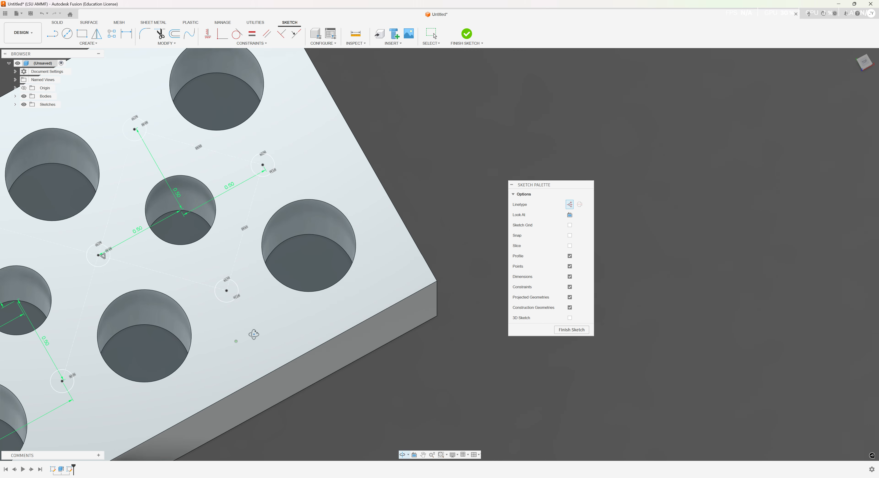
Check the small-circle sketch on the block's top face from several angles and finish the sketch.
{"action": "middle_click_drag", "start_coordinate": [236, 348], "coordinate": [270, 318], "text": "shift"}
{"action": "mouse_move", "coordinate": [270, 318]}
{"action": "middle_mouse_down", "text": "shift"}
{"action": "mouse_move", "coordinate": [293, 300]}
{"action": "mouse_move", "coordinate": [341, 289]}
{"action": "middle_mouse_up", "text": "shift"}
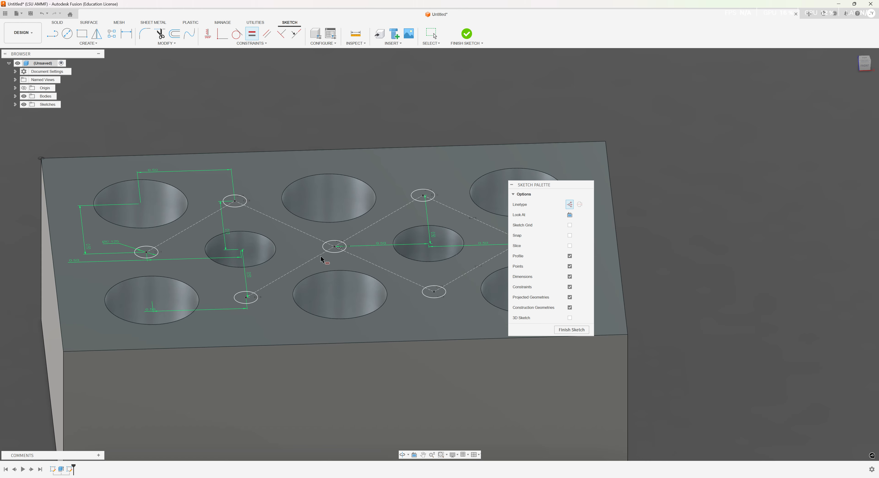
{"action": "mouse_move", "coordinate": [212, 234]}
{"action": "middle_mouse_down", "text": "shift"}
{"action": "mouse_move", "coordinate": [270, 257]}
{"action": "mouse_move", "coordinate": [350, 227]}
{"action": "middle_mouse_up", "text": "shift"}
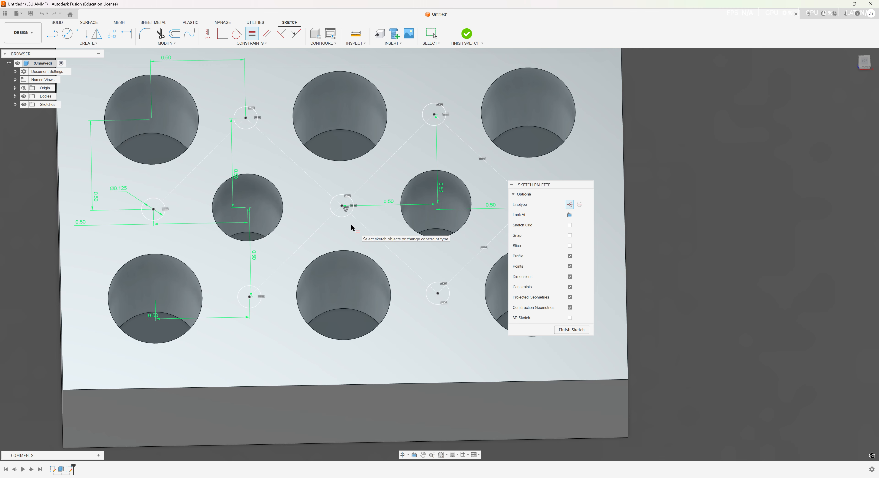
{"action": "middle_click_drag", "start_coordinate": [352, 227], "coordinate": [365, 193]}
{"action": "scroll", "coordinate": [332, 250], "scroll_direction": "down", "scroll_amount": 5}
{"action": "left_click", "coordinate": [466, 33]}
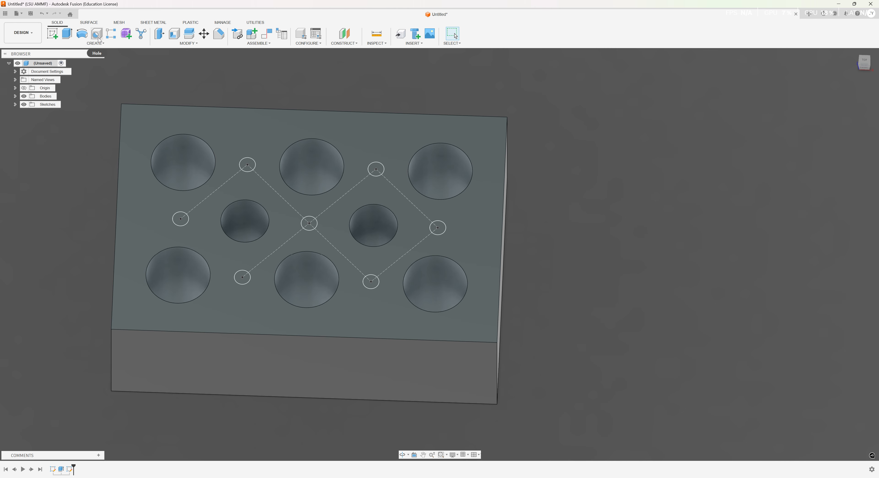
Start a tapped Hole on the top face, placed at the centers of the three leftmost small circles and the central one.
{"action": "left_click", "coordinate": [98, 38]}
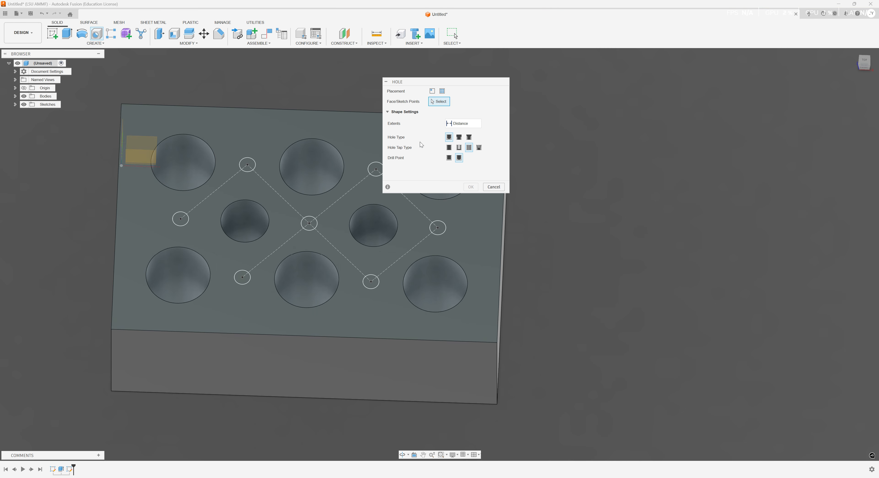
{"action": "left_click", "coordinate": [248, 165]}
{"action": "left_click", "coordinate": [180, 219]}
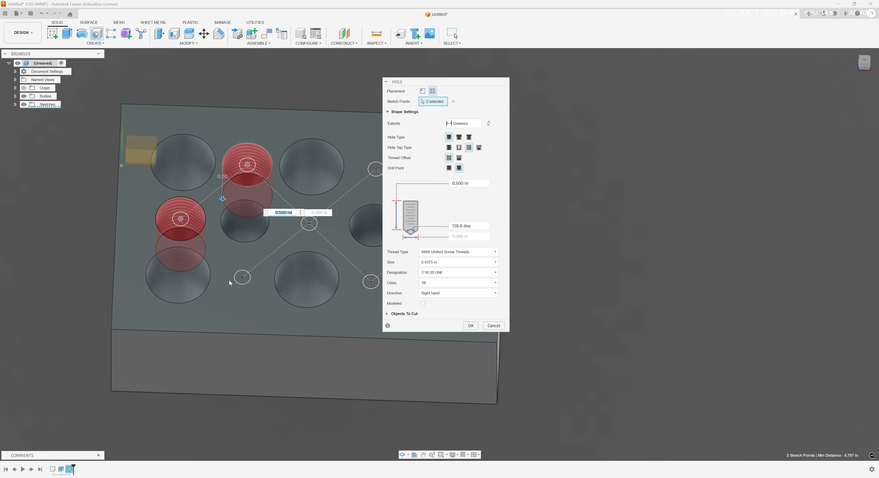
{"action": "left_click", "coordinate": [242, 277]}
{"action": "middle_click_drag", "start_coordinate": [287, 263], "coordinate": [201, 271]}
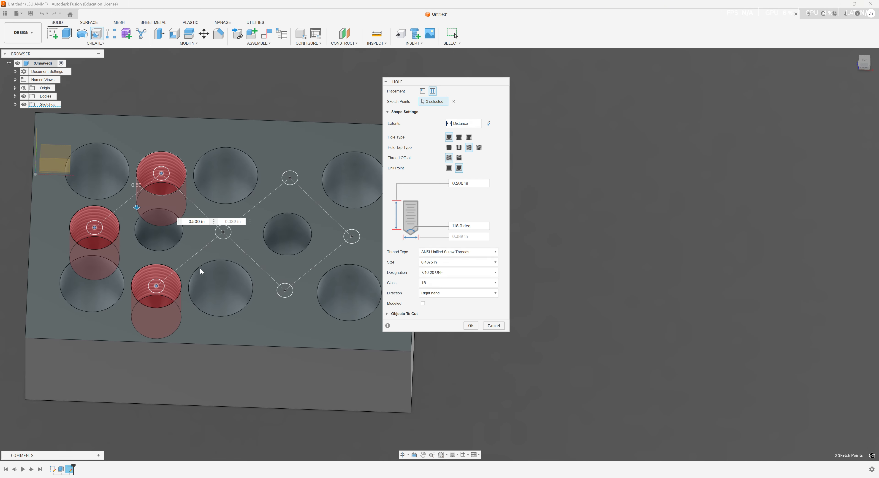
{"action": "left_click", "coordinate": [222, 234]}
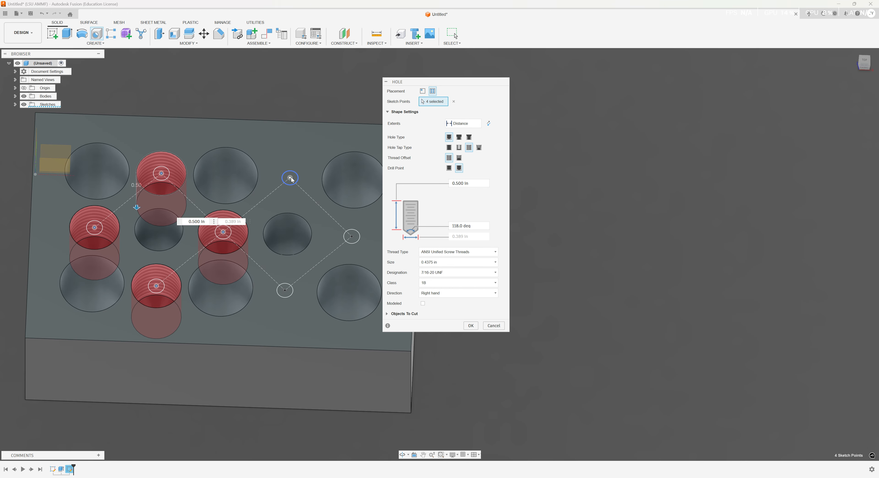
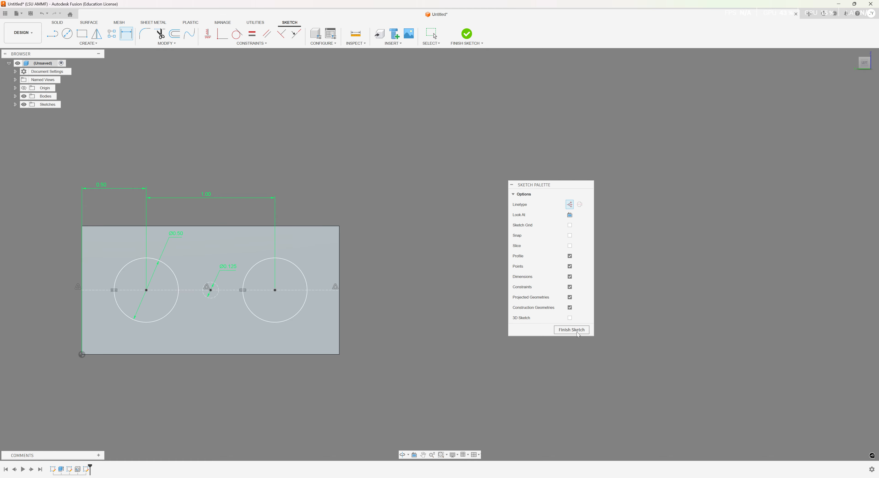
Finish the end-face sketch and cut its two 0.5 in circles through the block's length with a -3.6 in extrusion.
{"action": "left_click", "coordinate": [574, 330]}
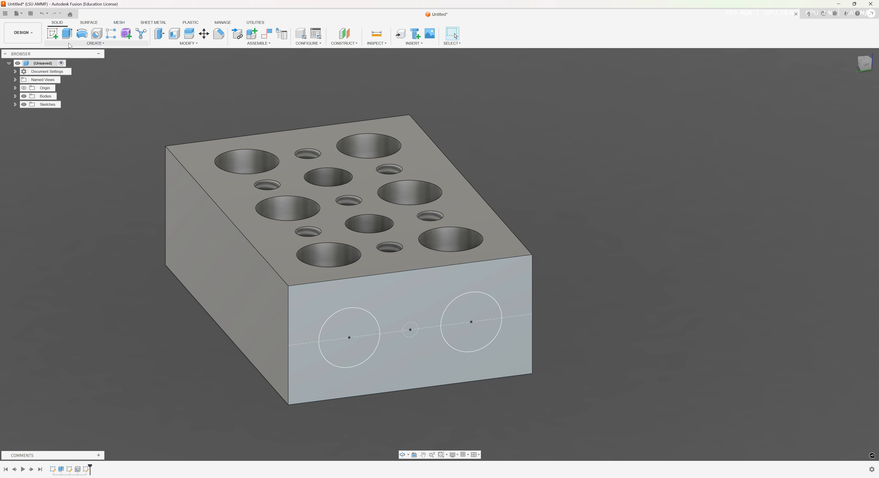
{"action": "left_click", "coordinate": [67, 35]}
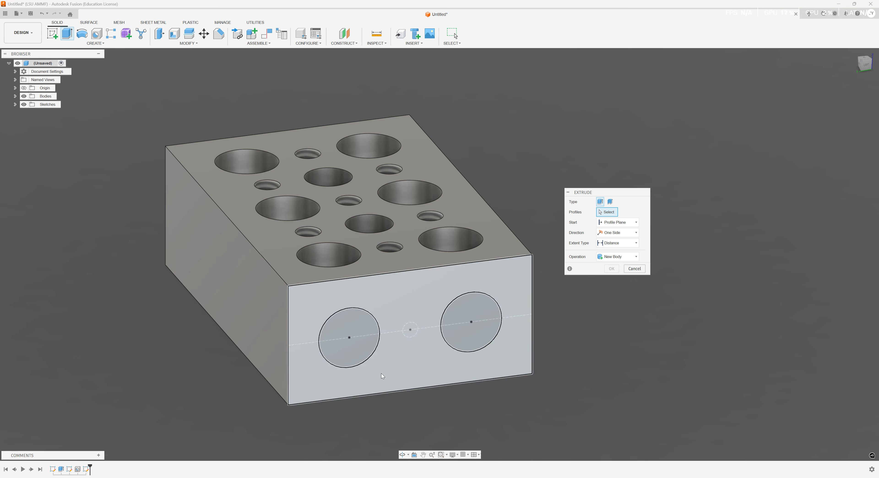
{"action": "left_click", "coordinate": [365, 342]}
{"action": "left_click", "coordinate": [481, 333]}
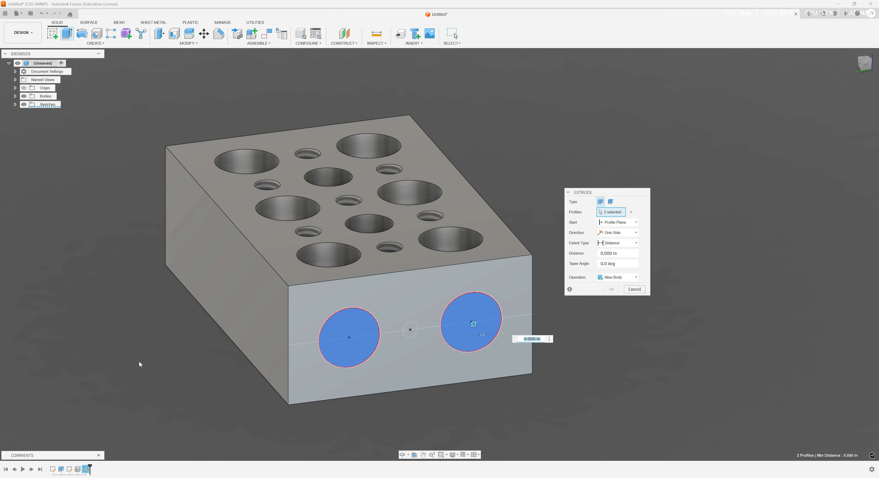
{"action": "middle_click_drag", "start_coordinate": [139, 364], "coordinate": [202, 372], "text": "shift"}
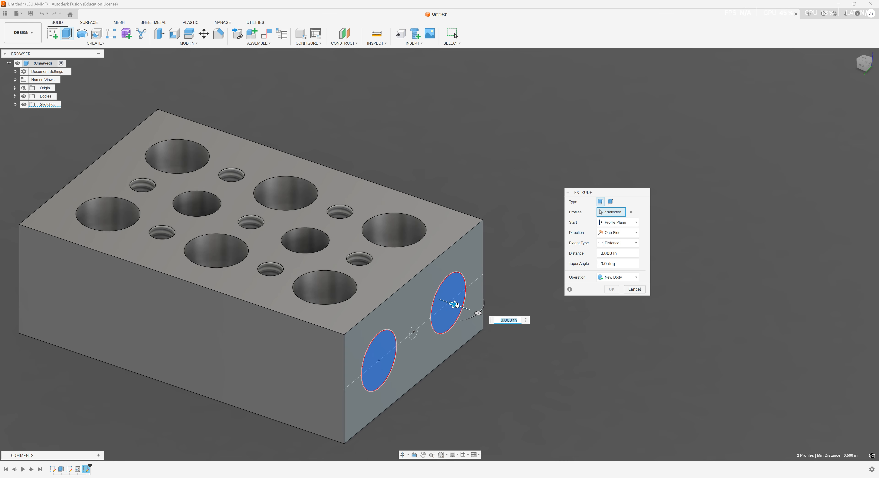
{"action": "left_click_drag", "start_coordinate": [456, 304], "coordinate": [52, 169]}
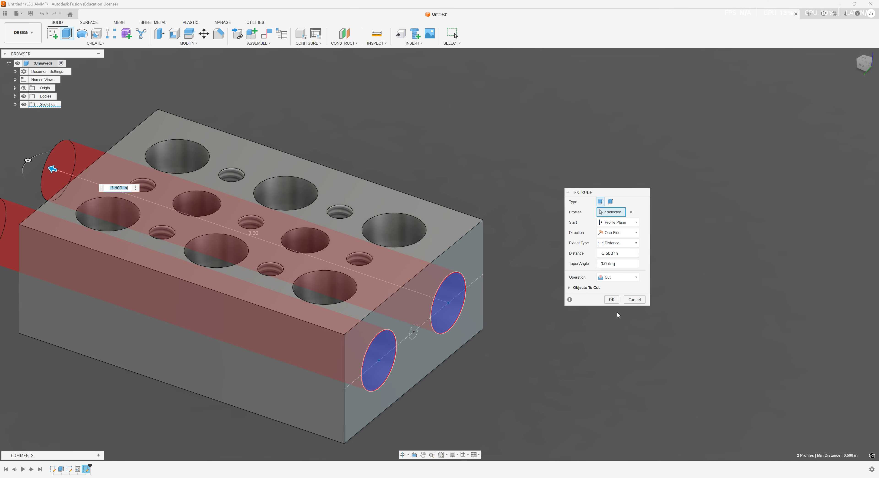
{"action": "left_click", "coordinate": [611, 300]}
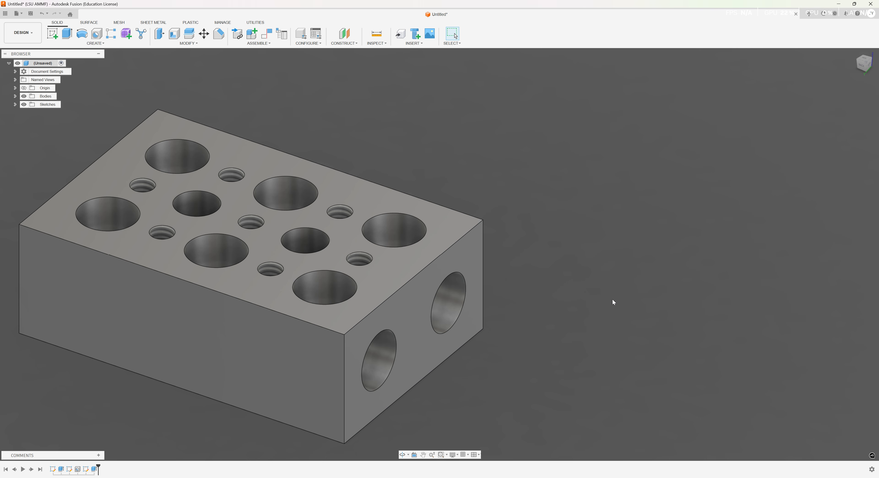
Show Sketch3 again so its small center circle on the end face can be used.
{"action": "mouse_move", "coordinate": [242, 360]}
{"action": "middle_mouse_down"}
{"action": "mouse_move", "coordinate": [161, 364]}
{"action": "mouse_move", "coordinate": [137, 348]}
{"action": "mouse_move", "coordinate": [180, 369]}
{"action": "mouse_move", "coordinate": [402, 367]}
{"action": "mouse_move", "coordinate": [374, 355]}
{"action": "mouse_move", "coordinate": [390, 360]}
{"action": "mouse_move", "coordinate": [386, 369]}
{"action": "mouse_move", "coordinate": [392, 362]}
{"action": "middle_mouse_up"}
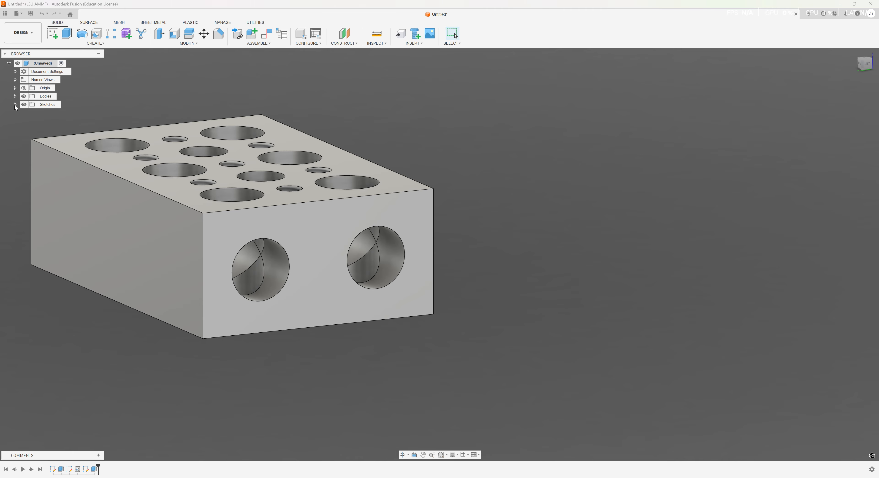
{"action": "left_click", "coordinate": [15, 104]}
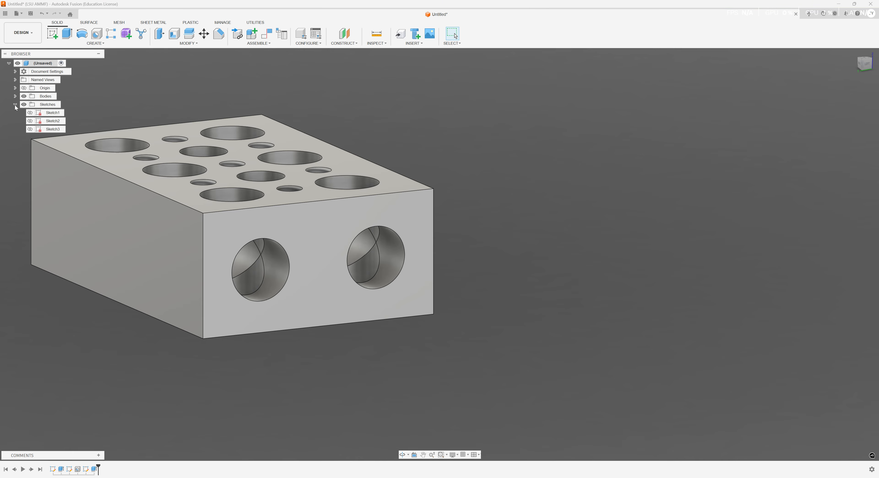
{"action": "left_click", "coordinate": [29, 129]}
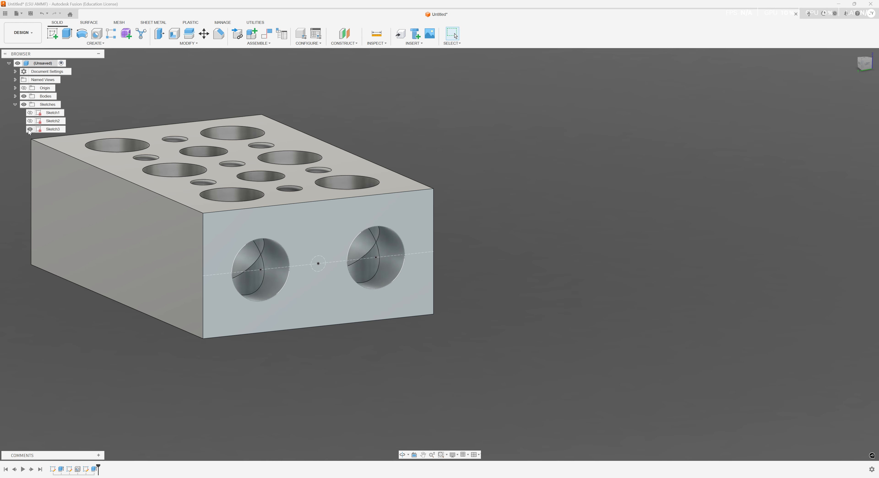
{"action": "middle_click_drag", "start_coordinate": [102, 164], "coordinate": [306, 255], "text": "shift"}
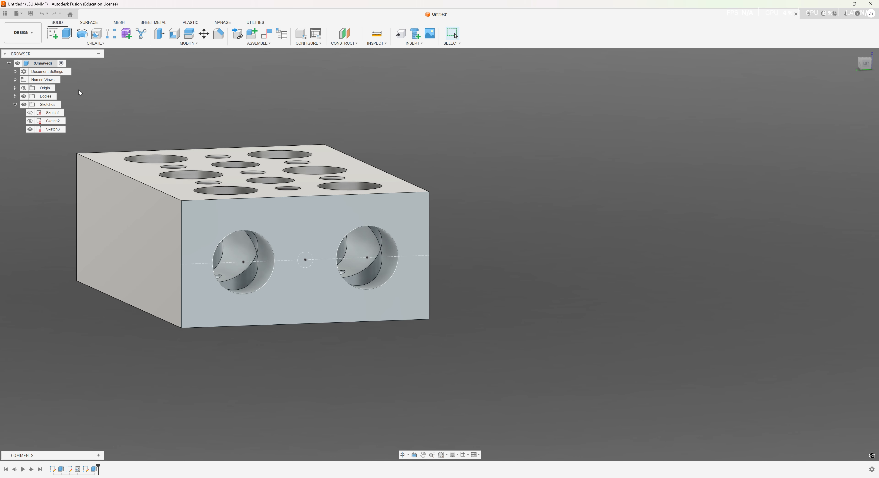
Cut a 1/4-20 UNC tapped hole 3.6 in deep through the block at the center point between the two end-face holes.
{"action": "left_click", "coordinate": [97, 34]}
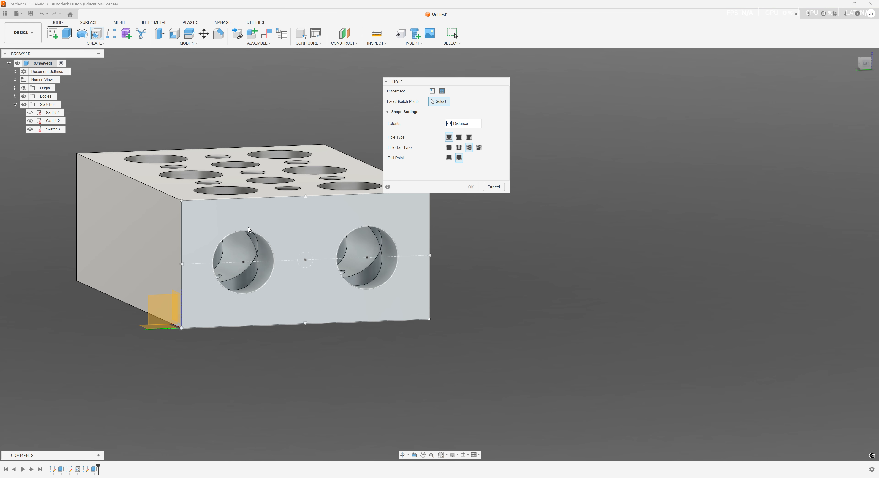
{"action": "middle_click_drag", "start_coordinate": [286, 295], "coordinate": [242, 302]}
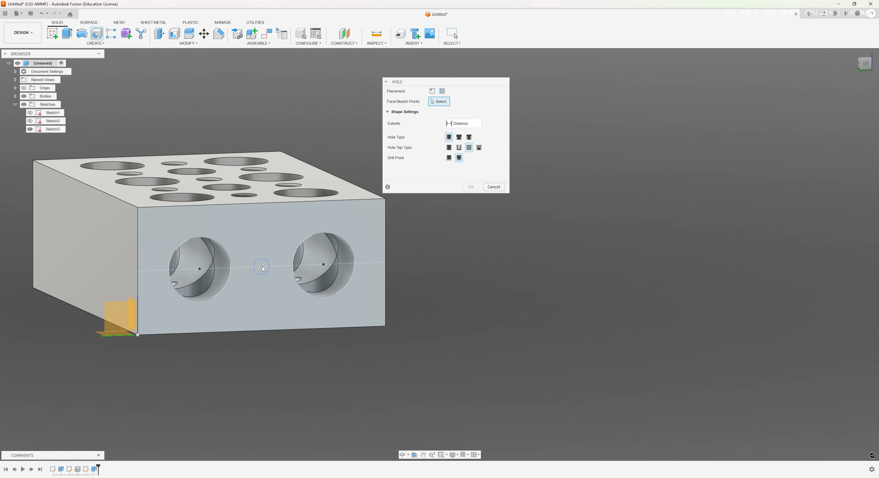
{"action": "left_click", "coordinate": [261, 266]}
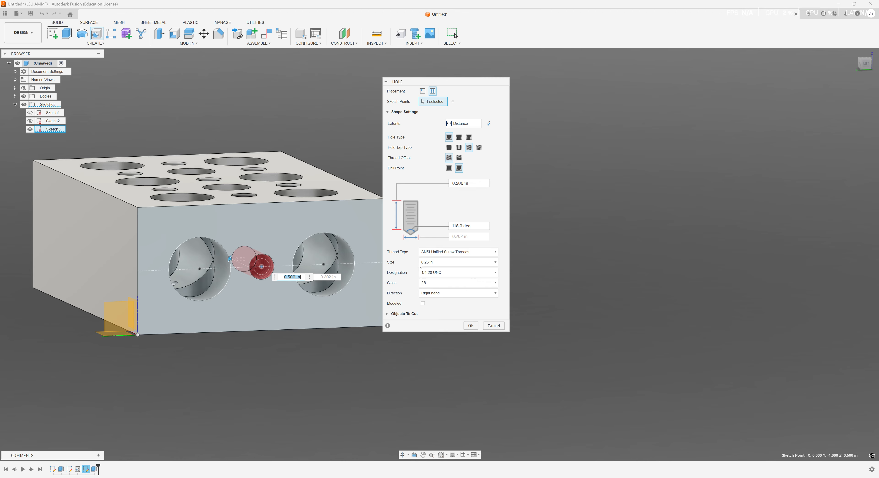
{"action": "middle_click_drag", "start_coordinate": [308, 336], "coordinate": [261, 376], "text": "shift"}
{"action": "left_click_drag", "start_coordinate": [336, 315], "coordinate": [7, 196]}
{"action": "middle_click_drag", "start_coordinate": [95, 373], "coordinate": [152, 353], "text": "shift"}
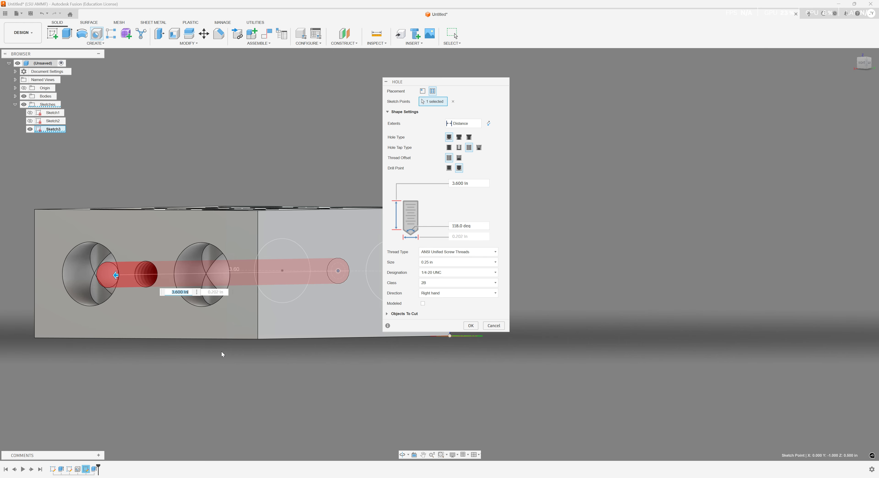
{"action": "middle_click_drag", "start_coordinate": [221, 351], "coordinate": [159, 370]}
{"action": "left_click", "coordinate": [471, 326]}
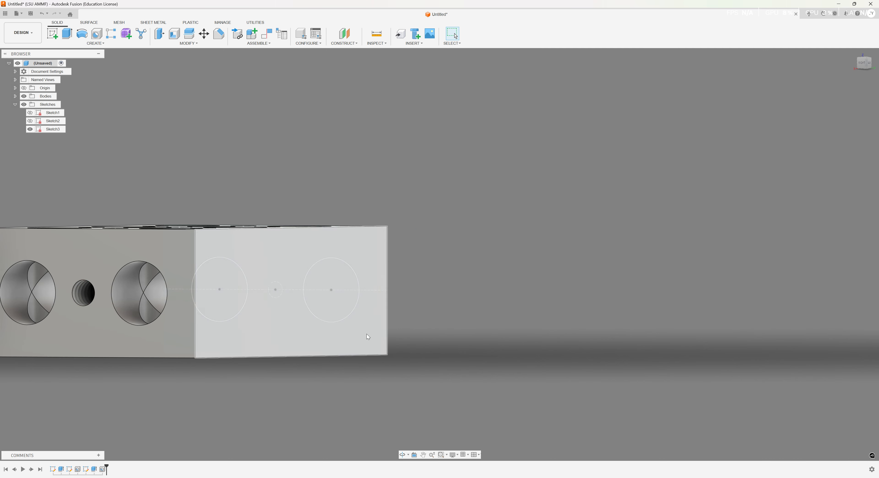
{"action": "middle_click_drag", "start_coordinate": [367, 334], "coordinate": [136, 263], "text": "shift"}
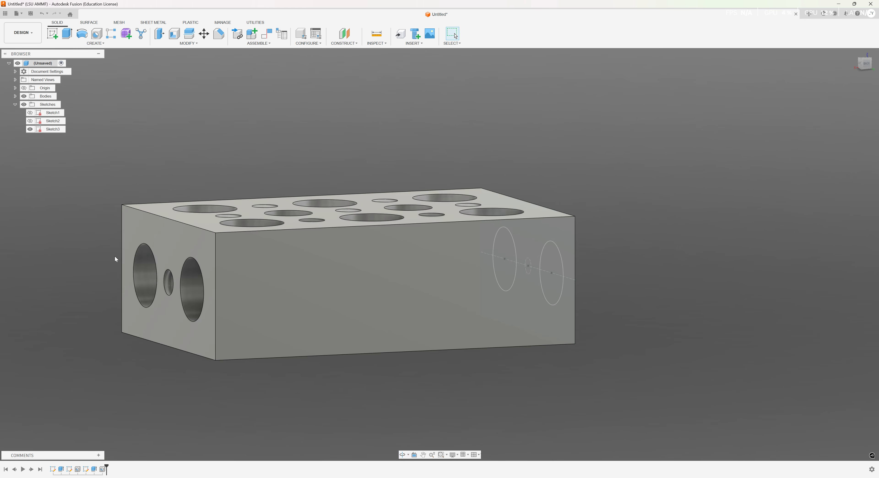
{"action": "left_click", "coordinate": [377, 281]}
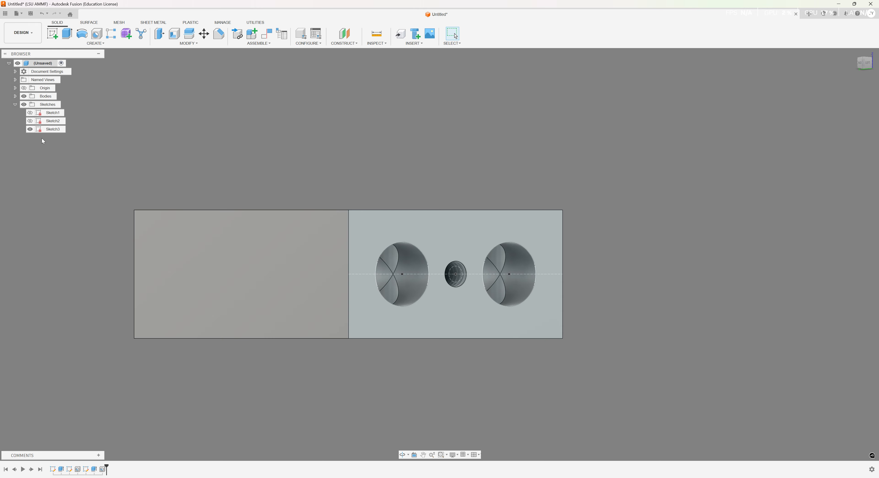
Hide Sketch3 and start a new sketch on the block's 3 x 1 in side face.
{"action": "left_click", "coordinate": [28, 129]}
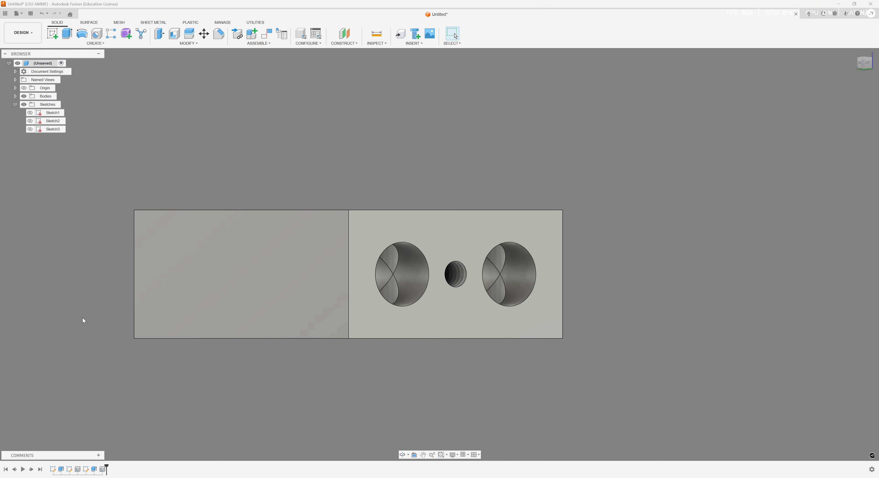
{"action": "middle_click_drag", "start_coordinate": [83, 318], "coordinate": [108, 315], "text": "shift"}
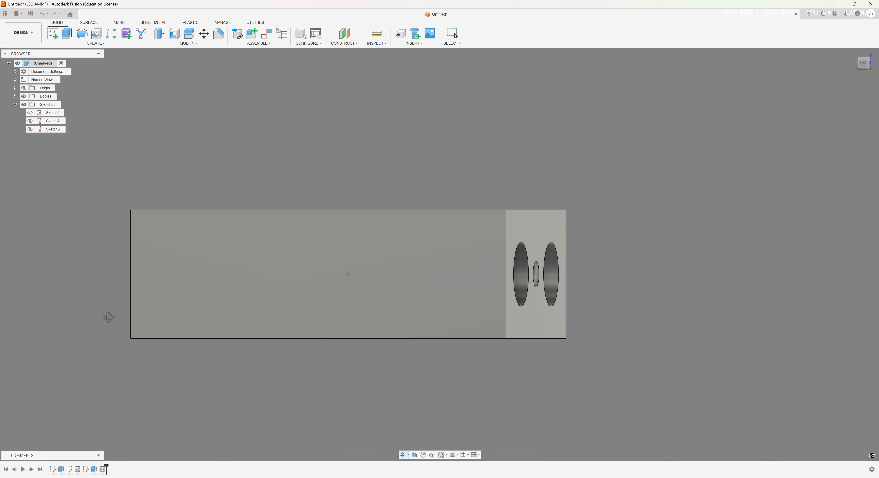
{"action": "left_click", "coordinate": [53, 34]}
{"action": "left_click", "coordinate": [227, 261]}
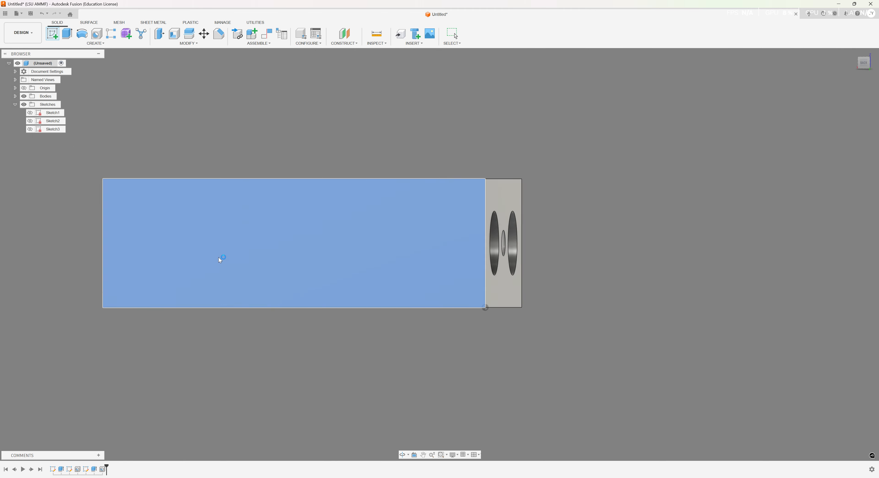
Sketch a circle near the left end of the side face and dimension its diameter to 0.5 in.
{"action": "left_click", "coordinate": [66, 34]}
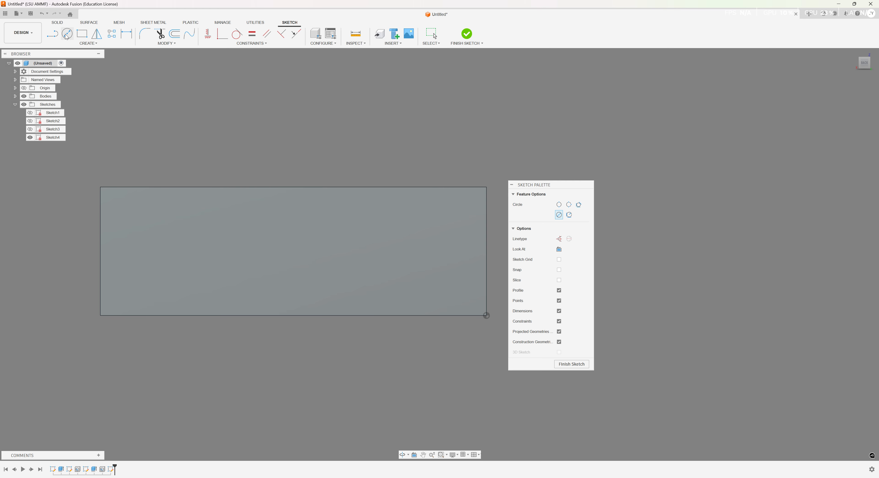
{"action": "left_click", "coordinate": [139, 226]}
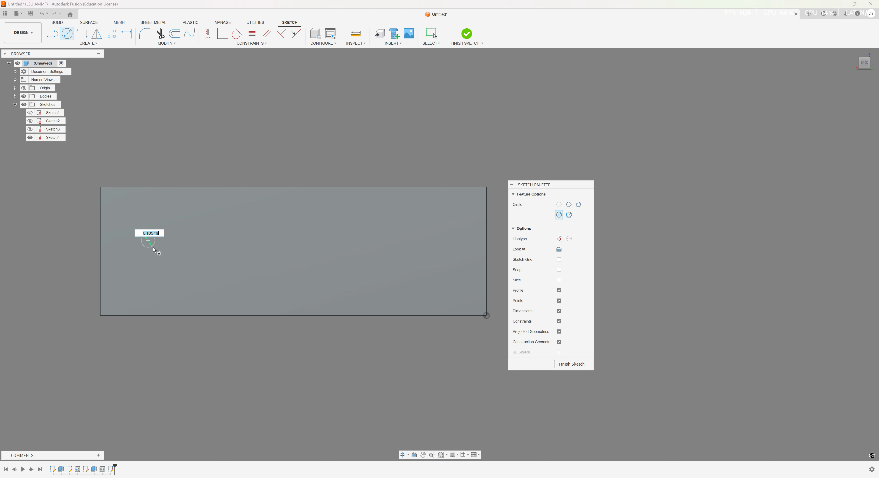
{"action": "left_click", "coordinate": [158, 258]}
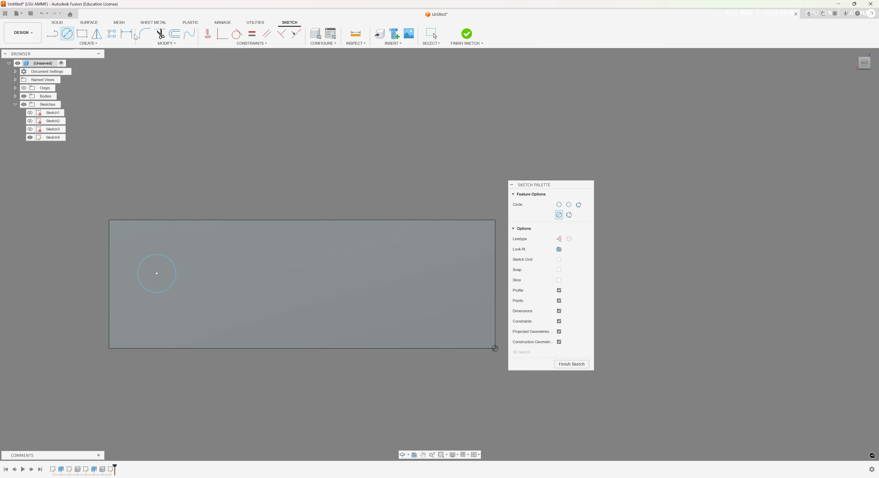
{"action": "left_click", "coordinate": [127, 34]}
{"action": "left_click", "coordinate": [171, 262]}
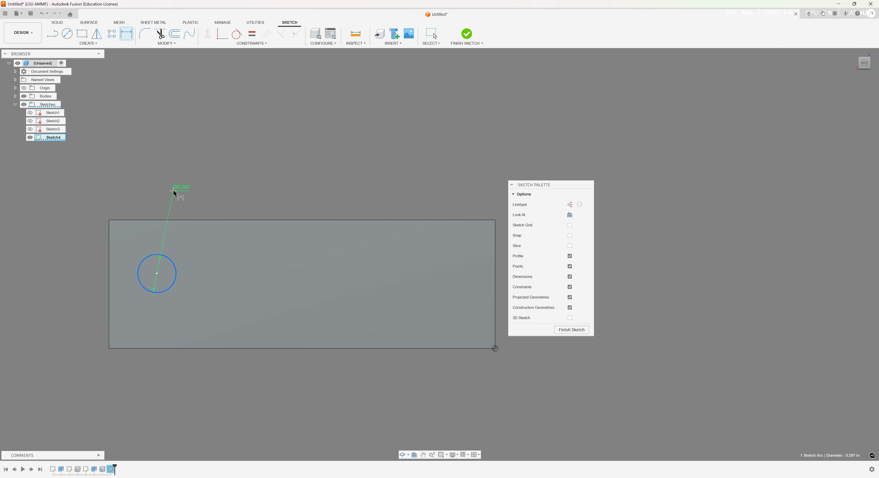
{"action": "left_click", "coordinate": [175, 191]}
{"action": "type", "text": "0.5"}
{"action": "key", "text": "Return"}
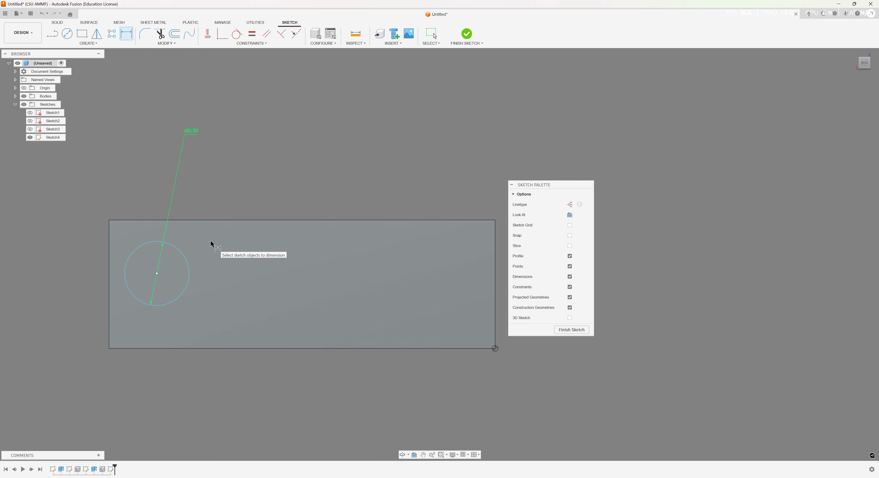
Dimension the circle's center 0.5 in from the face's upper edge and 0.5 in from its left edge.
{"action": "left_click", "coordinate": [156, 273]}
{"action": "left_click", "coordinate": [136, 220]}
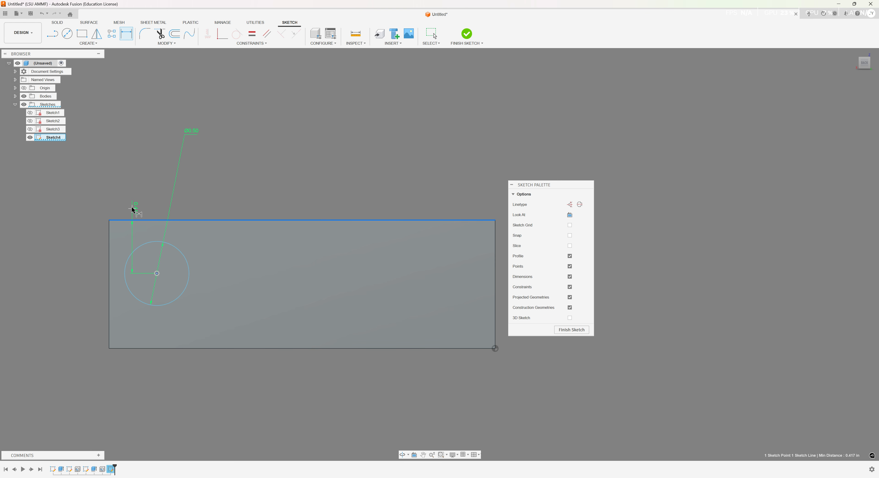
{"action": "left_click", "coordinate": [128, 198]}
{"action": "type", "text": "0.5"}
{"action": "key", "text": "Return"}
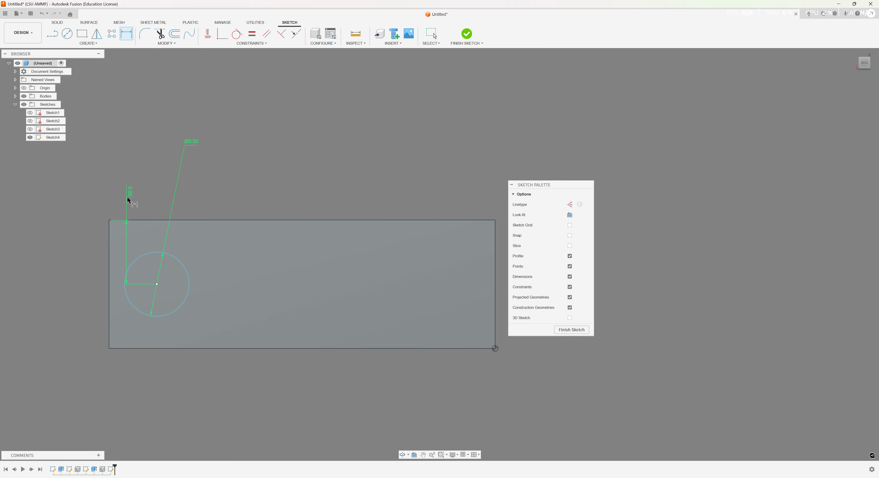
{"action": "left_click", "coordinate": [157, 284]}
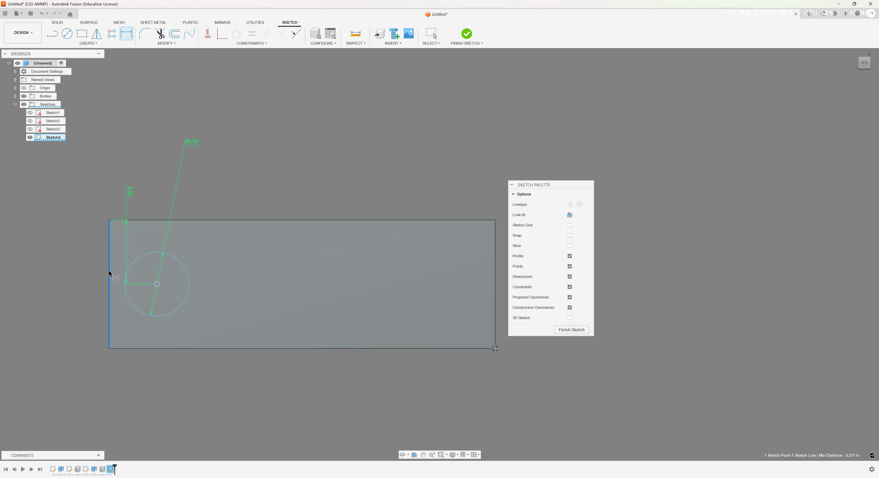
{"action": "left_click", "coordinate": [109, 273]}
{"action": "left_click", "coordinate": [73, 272]}
{"action": "type", "text": "0.5"}
{"action": "key", "text": "Return"}
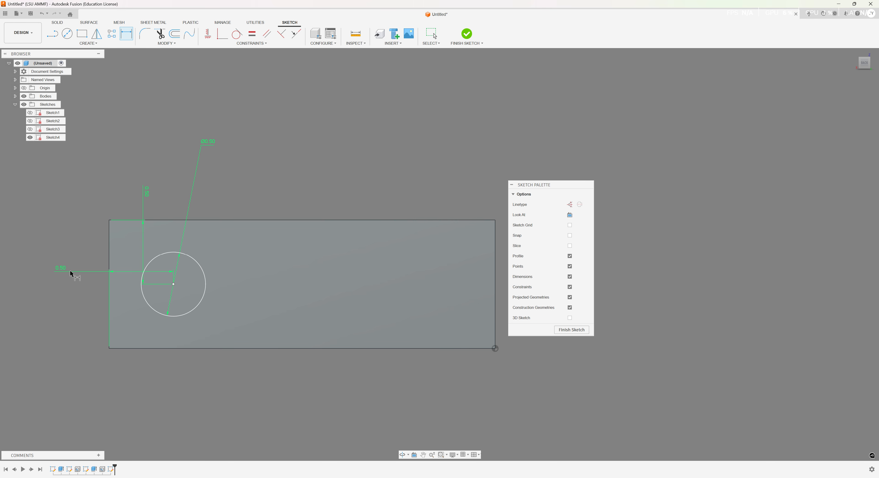
Create a rectangular pattern of the 0.5 in circle with 3 instances across a 2 in extent along the face and quantity 1 in the other direction.
{"action": "middle_click_drag", "start_coordinate": [150, 356], "coordinate": [127, 309]}
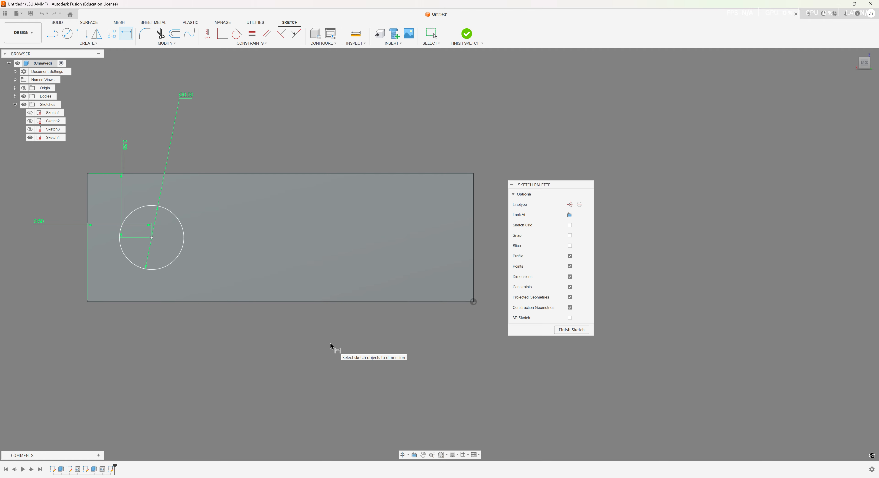
{"action": "left_click", "coordinate": [115, 32]}
{"action": "left_click", "coordinate": [154, 206]}
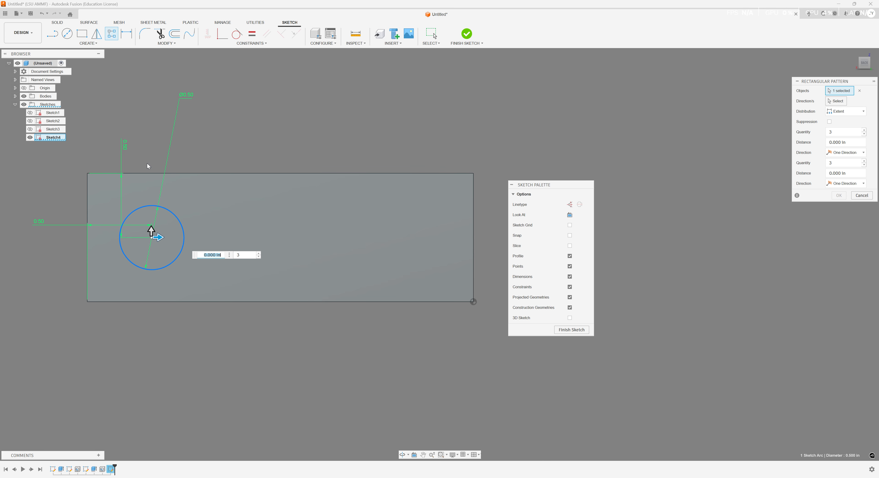
{"action": "left_click_drag", "start_coordinate": [158, 236], "coordinate": [377, 237]}
{"action": "key", "text": "Tab"}
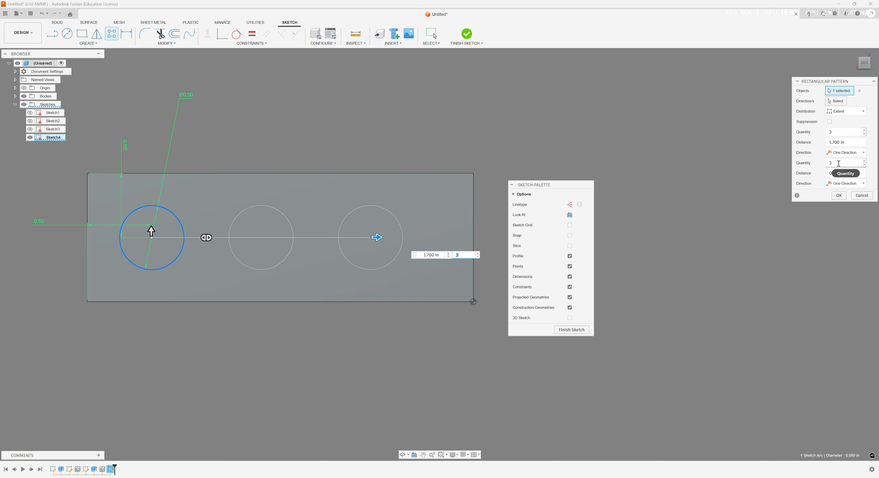
{"action": "left_click", "coordinate": [831, 163]}
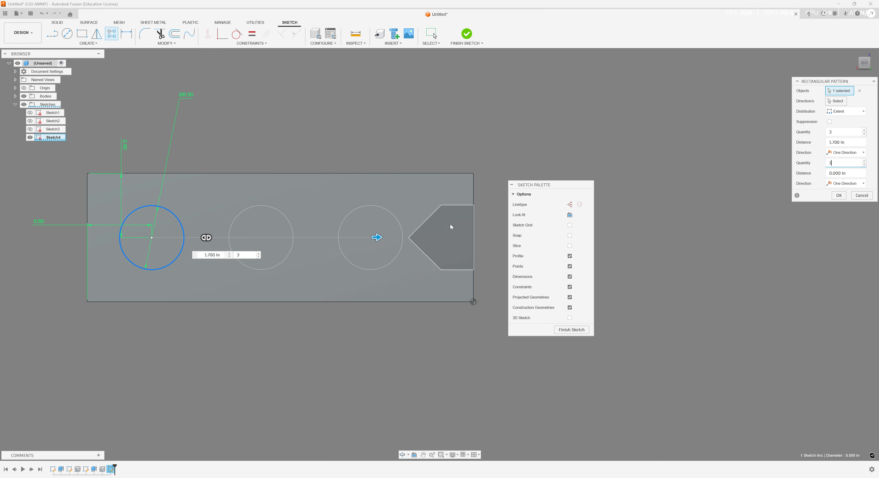
{"action": "left_click_drag", "start_coordinate": [376, 237], "coordinate": [421, 237]}
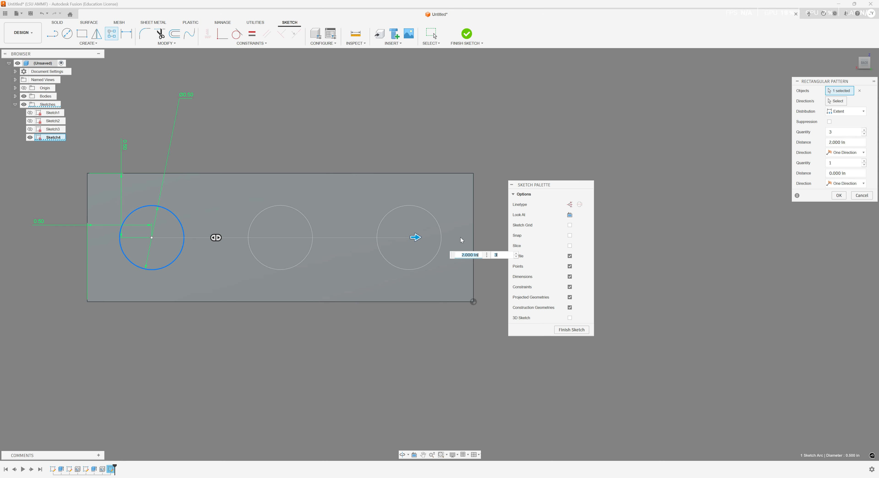
{"action": "key", "text": "Tab"}
{"action": "left_click", "coordinate": [838, 196]}
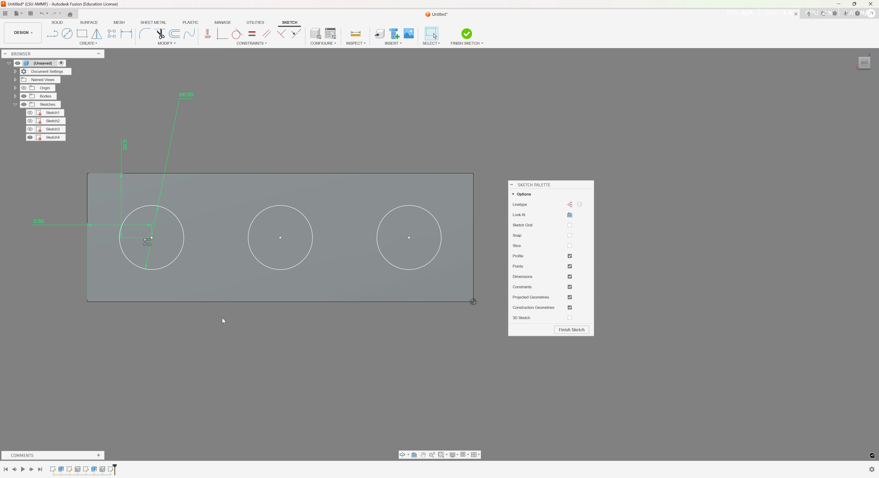
Sketch two small circles in the gaps between the three 0.5 in circles, the left one about 0.11 in in diameter.
{"action": "left_click", "coordinate": [67, 33]}
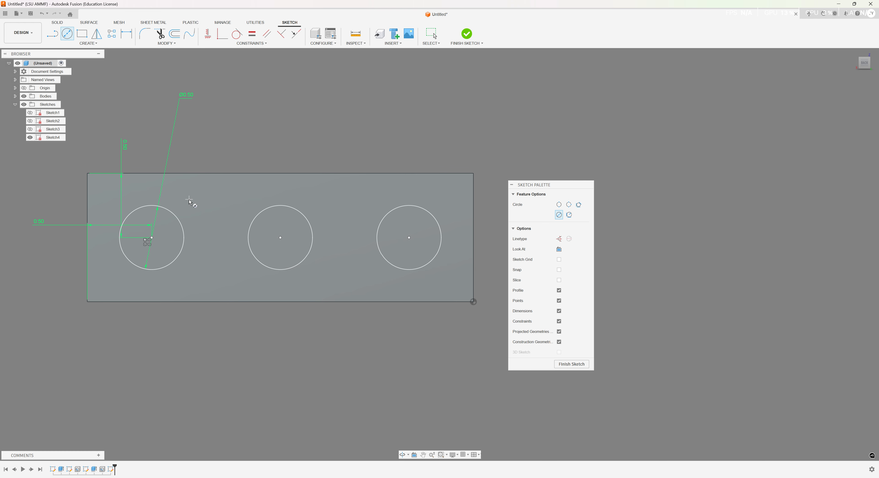
{"action": "left_click", "coordinate": [213, 236]}
{"action": "left_click", "coordinate": [220, 236]}
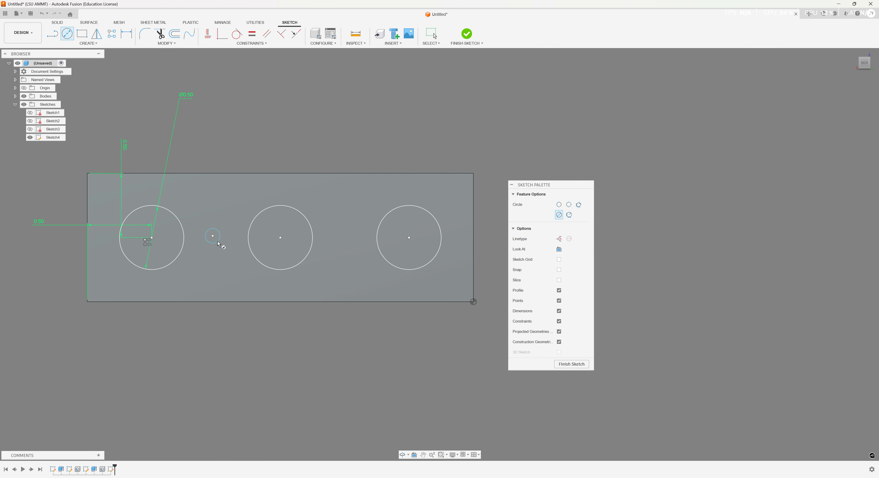
{"action": "left_click", "coordinate": [347, 238]}
{"action": "left_click", "coordinate": [351, 242]}
Dimension the left small circle's diameter and set it to 0.125 in.
{"action": "left_click", "coordinate": [126, 33]}
{"action": "left_click", "coordinate": [218, 230]}
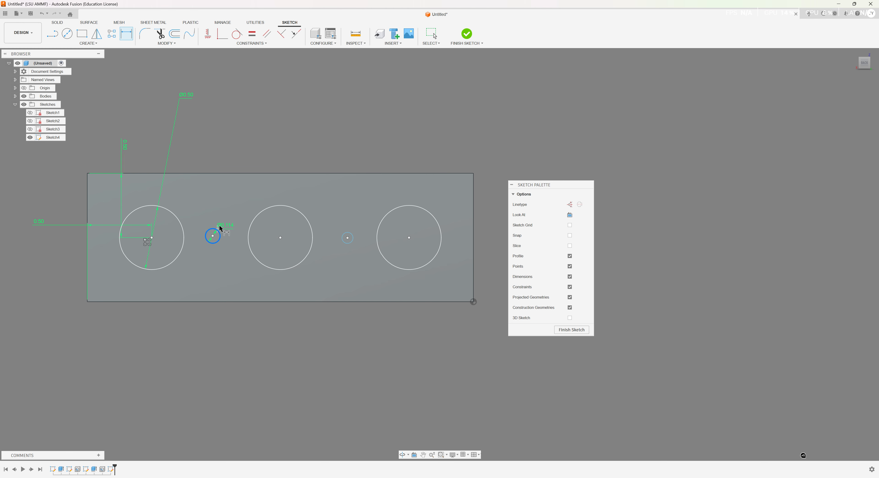
{"action": "left_click", "coordinate": [222, 220]}
{"action": "type", "text": "0.25"}
{"action": "key", "text": "Return"}
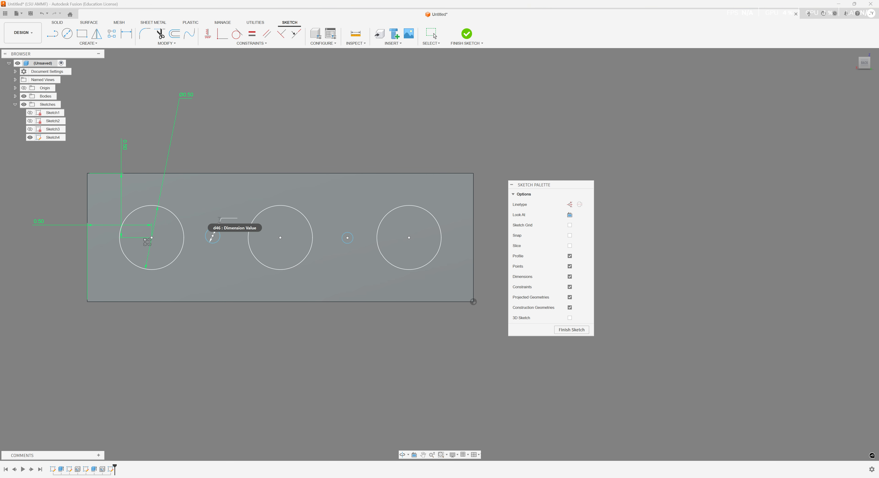
{"action": "double_click", "coordinate": [239, 195]}
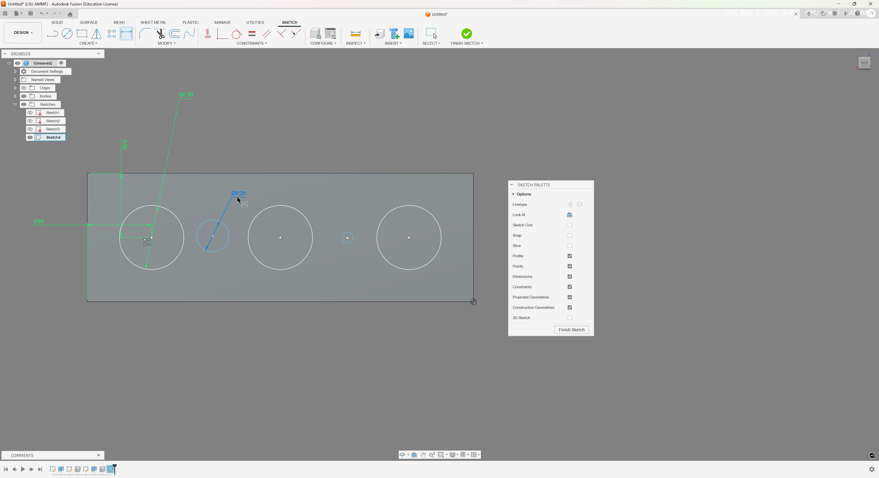
{"action": "type", "text": ".1"}
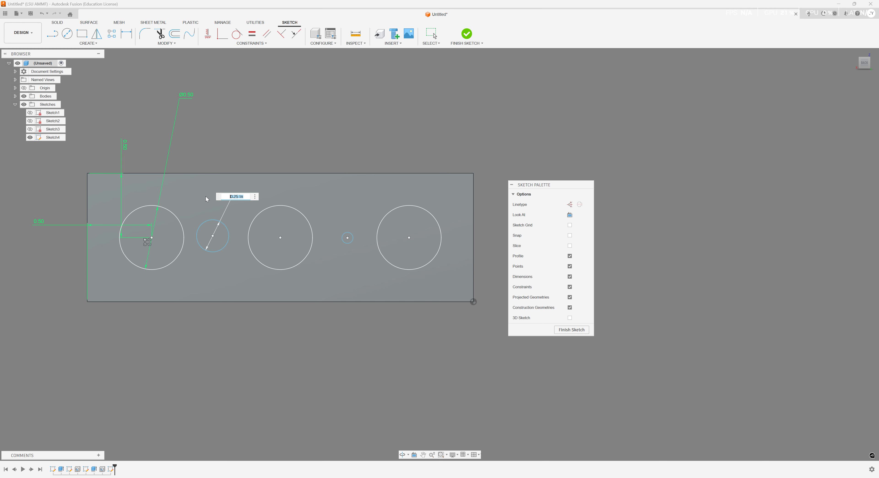
{"action": "type", "text": "25"}
{"action": "key", "text": "Return"}
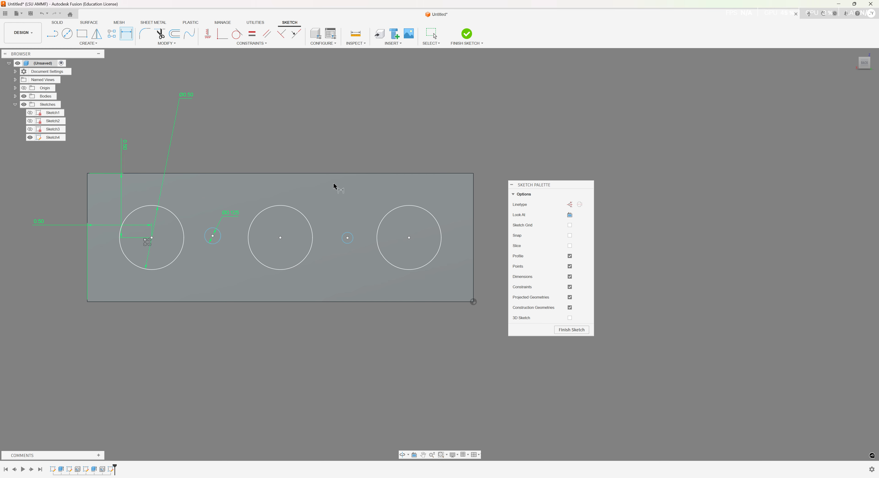
Apply an Equal constraint between the two small circles.
{"action": "left_click", "coordinate": [252, 34]}
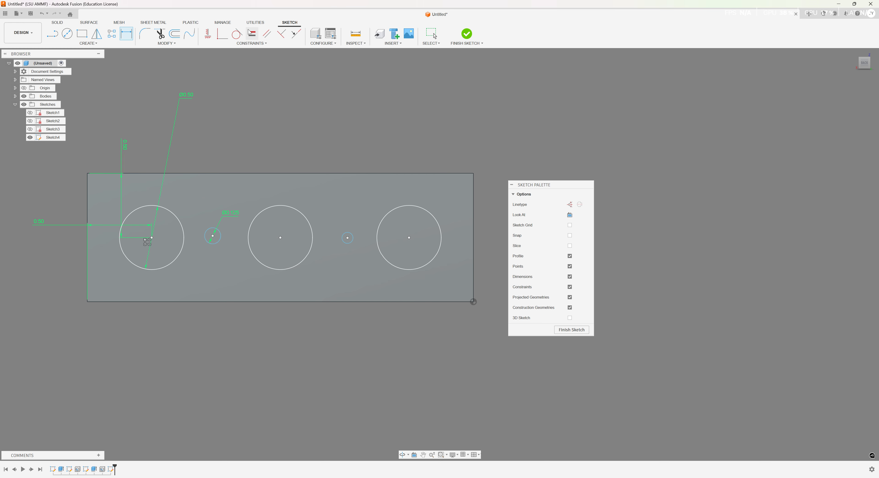
{"action": "left_click", "coordinate": [214, 232]}
{"action": "left_click", "coordinate": [343, 237]}
Draw a construction line between the centers of the two small circles.
{"action": "left_click", "coordinate": [52, 36]}
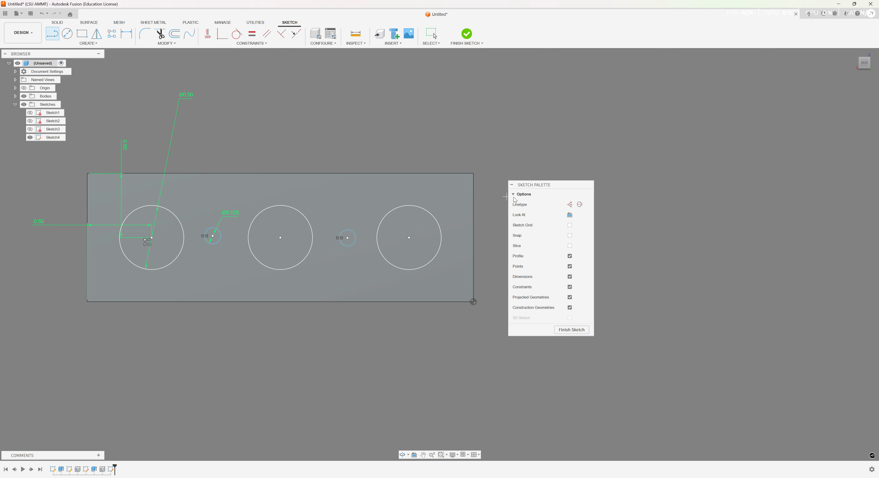
{"action": "left_click", "coordinate": [569, 204]}
{"action": "left_click", "coordinate": [212, 236]}
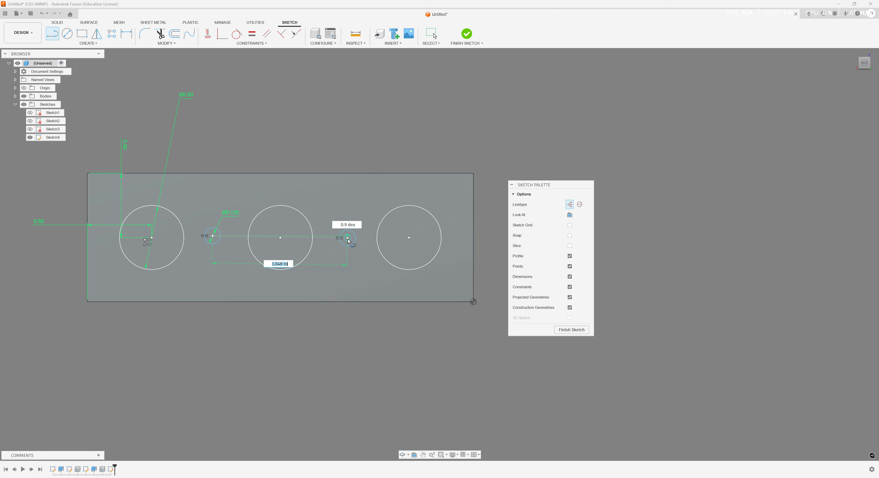
{"action": "left_click", "coordinate": [347, 238]}
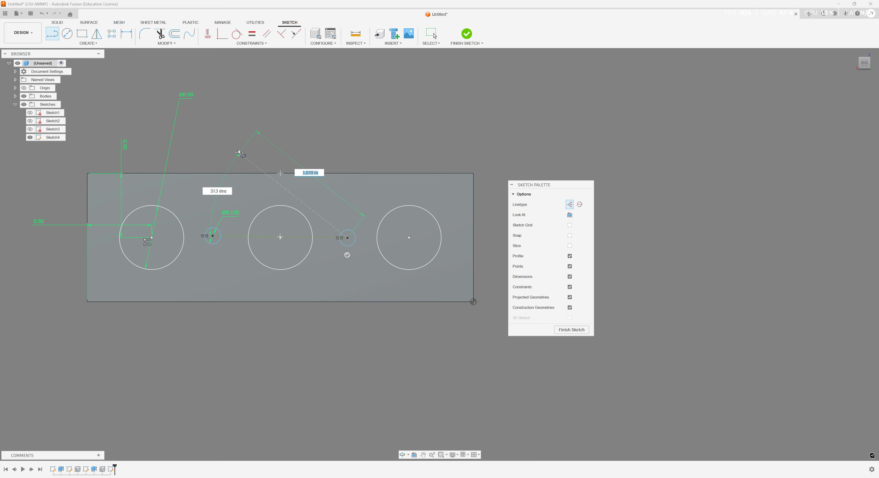
{"action": "left_click", "coordinate": [235, 143]}
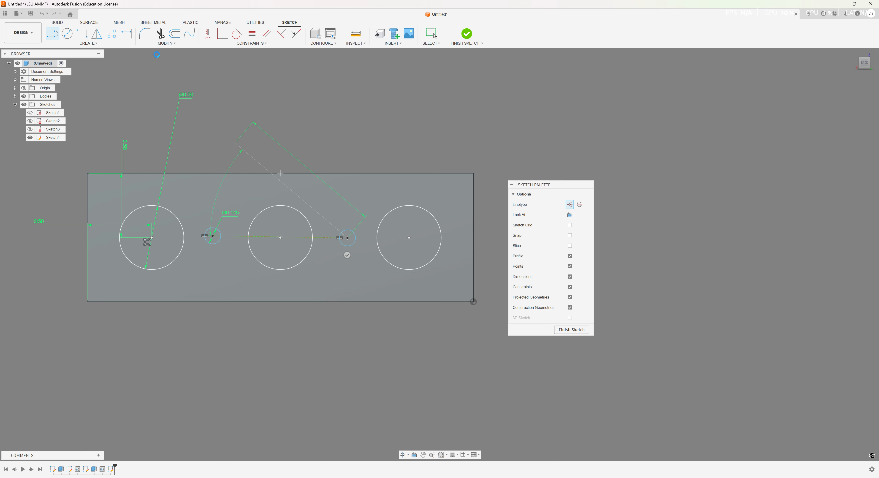
{"action": "key", "text": "Escape"}
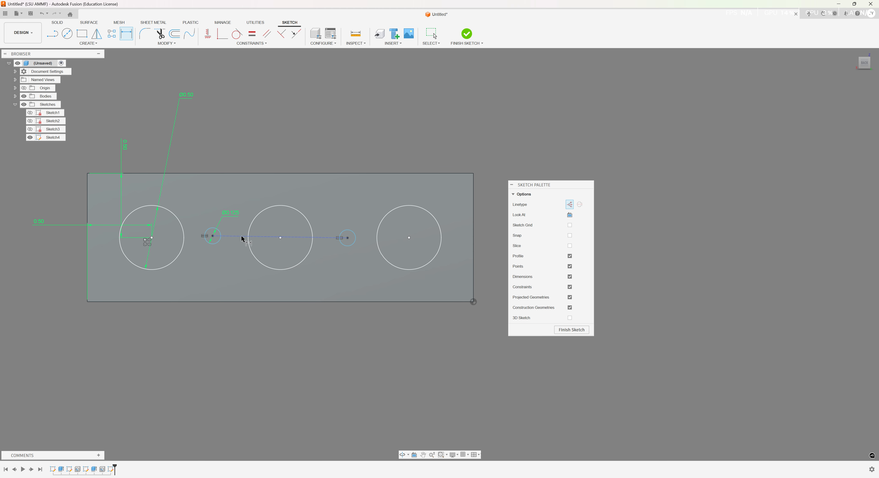
Dimension the construction line to set the small circles' center spacing to 1 in.
{"action": "left_click", "coordinate": [241, 239]}
{"action": "left_click", "coordinate": [250, 198]}
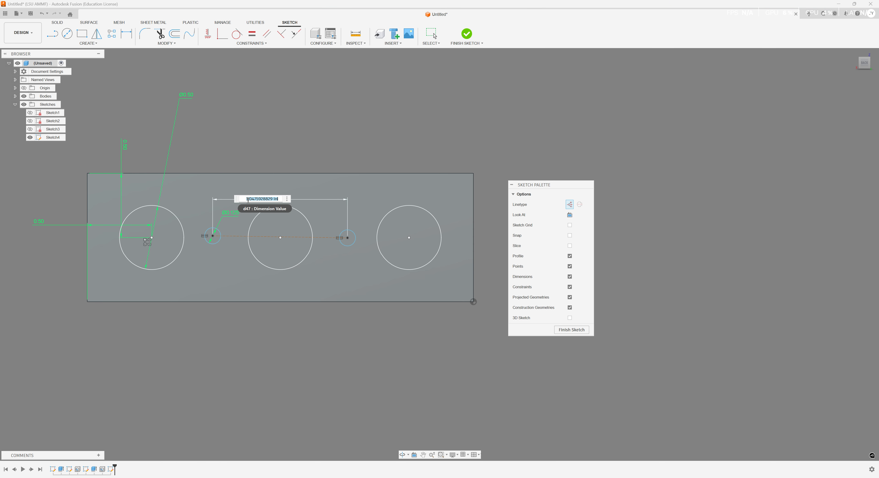
{"action": "type", "text": "1"}
{"action": "key", "text": "Return"}
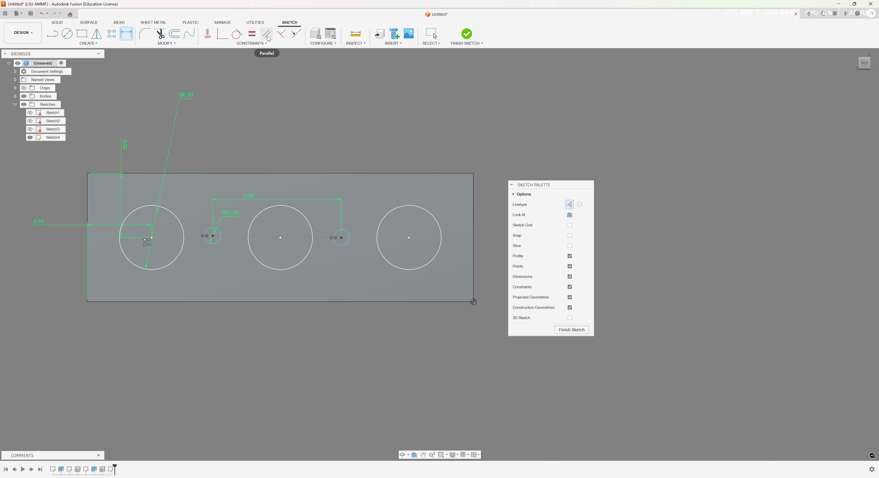
Apply a MidPoint constraint between the construction line and the center point of the middle large circle.
{"action": "left_click", "coordinate": [265, 43]}
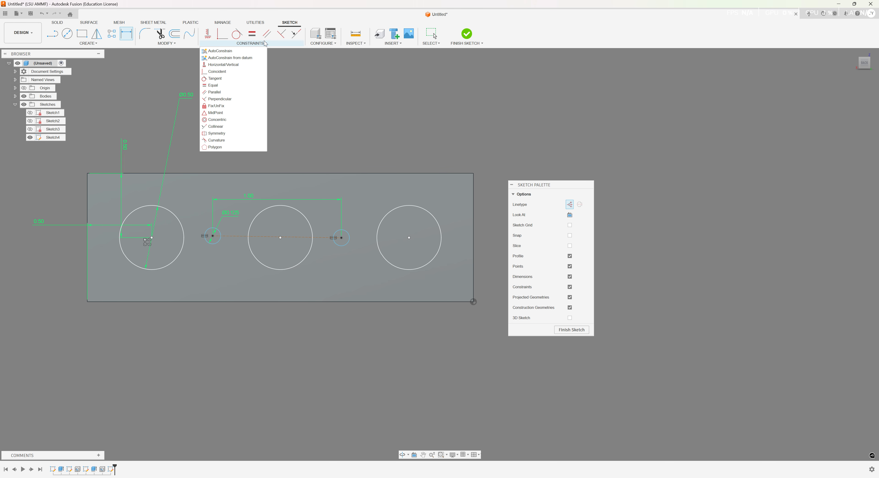
{"action": "left_click", "coordinate": [216, 113]}
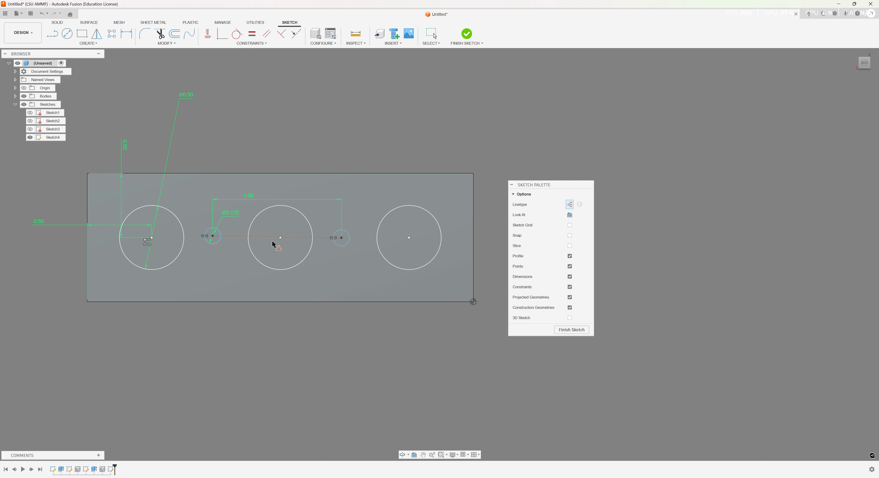
{"action": "left_click", "coordinate": [279, 238]}
Constrain the construction line between the small circles to be horizontal and finish the sketch.
{"action": "left_click", "coordinate": [208, 34]}
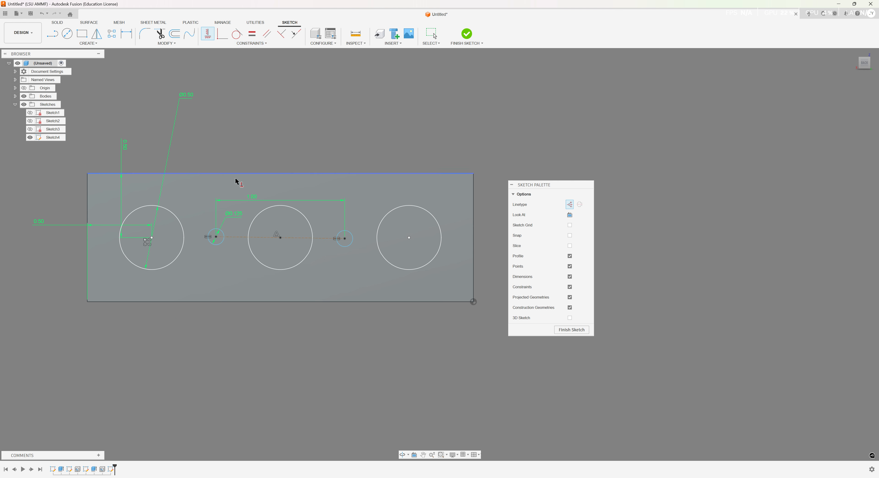
{"action": "left_click", "coordinate": [239, 238]}
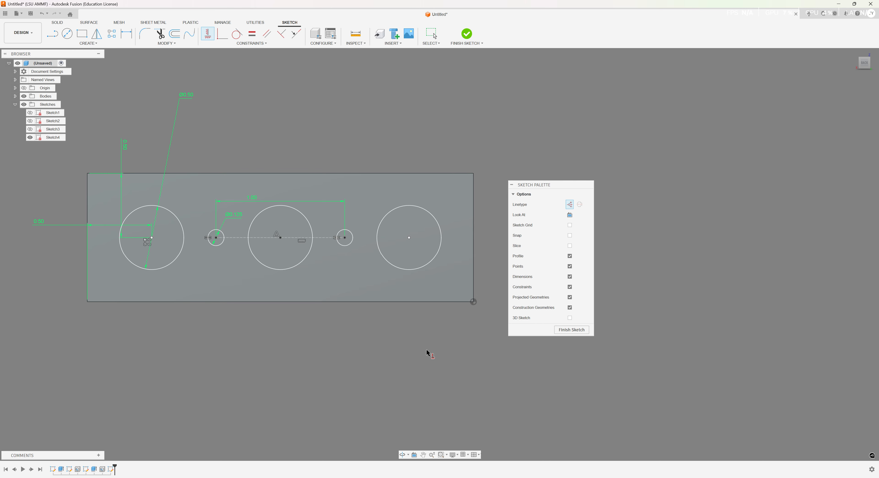
{"action": "left_click", "coordinate": [567, 329]}
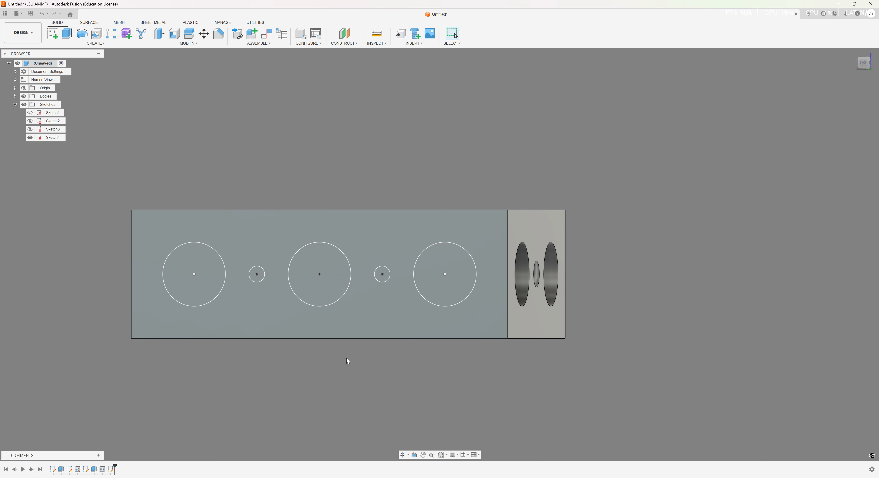
Extrude the three large circles on the side face as a cut with a distance of -2.5 in through the block.
{"action": "key", "text": "e"}
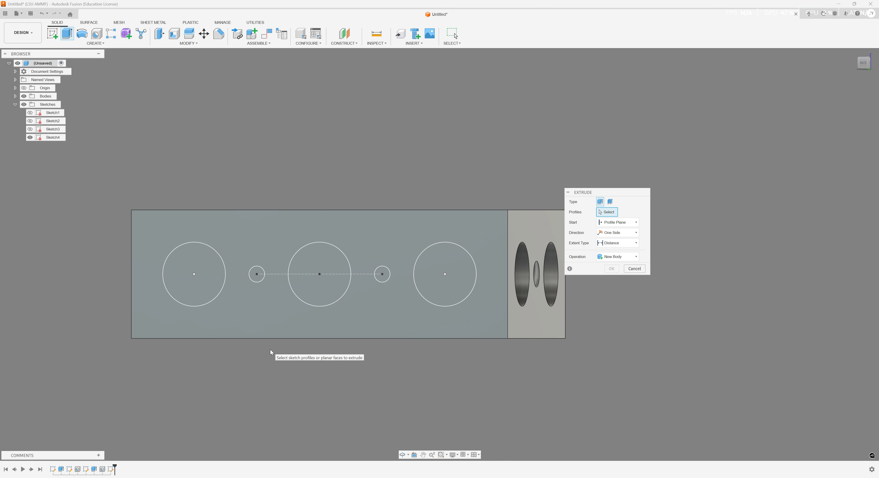
{"action": "left_click", "coordinate": [196, 284]}
{"action": "left_click", "coordinate": [330, 288]}
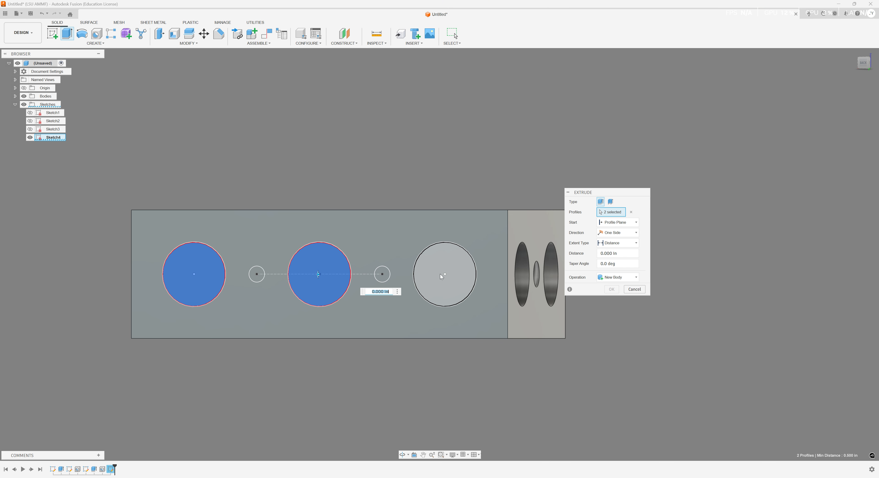
{"action": "left_click", "coordinate": [441, 274]}
{"action": "middle_click_drag", "start_coordinate": [384, 404], "coordinate": [355, 418], "text": "shift"}
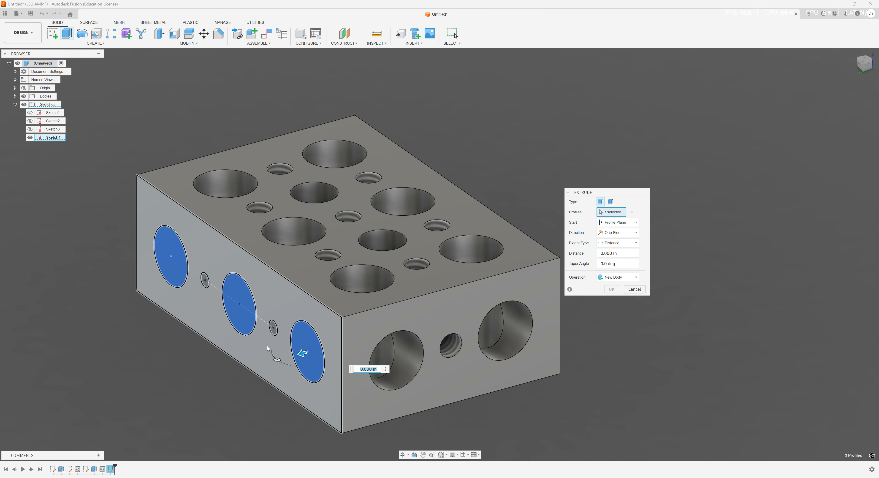
{"action": "left_click_drag", "start_coordinate": [302, 353], "coordinate": [595, 339]}
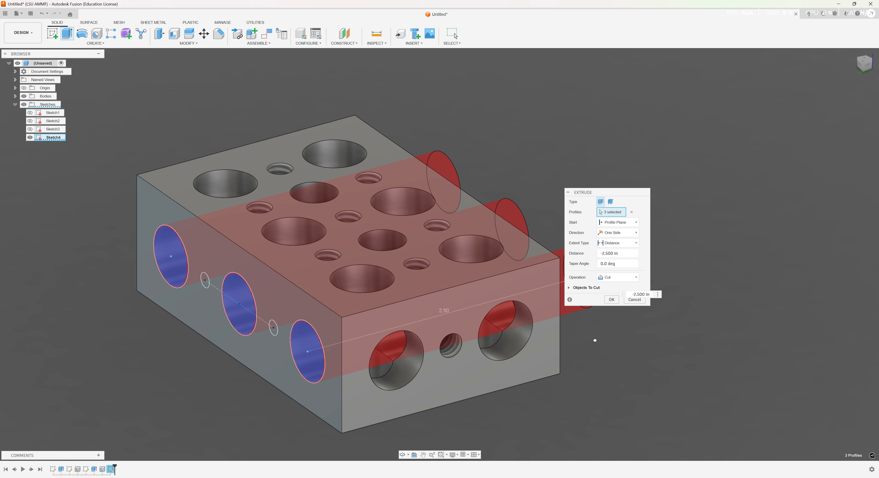
{"action": "left_click", "coordinate": [611, 300]}
Make Sketch4 visible again to expose the small circle centers on the block's side face.
{"action": "middle_click_drag", "start_coordinate": [255, 409], "coordinate": [187, 392], "text": "shift"}
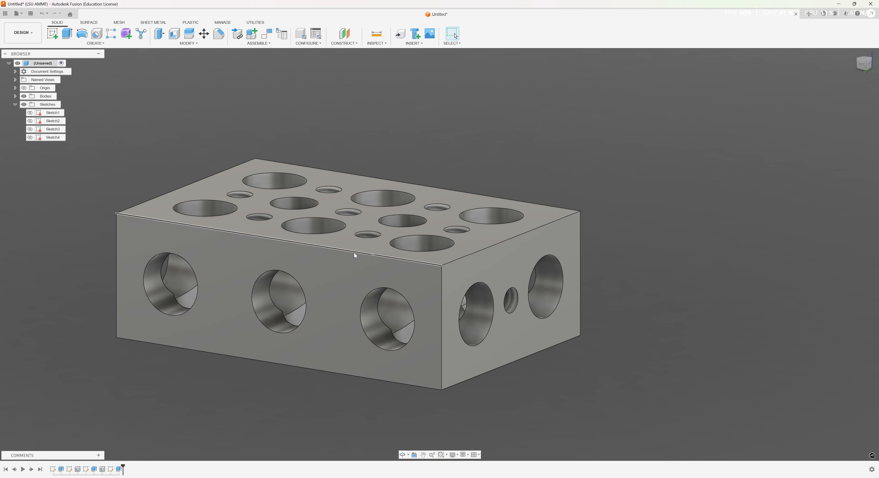
{"action": "middle_click_drag", "start_coordinate": [304, 327], "coordinate": [111, 264], "text": "shift"}
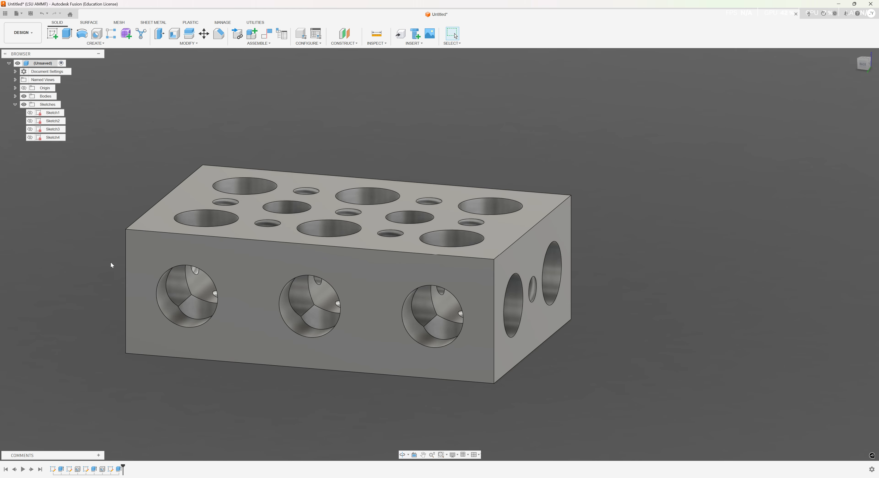
{"action": "left_click", "coordinate": [30, 137]}
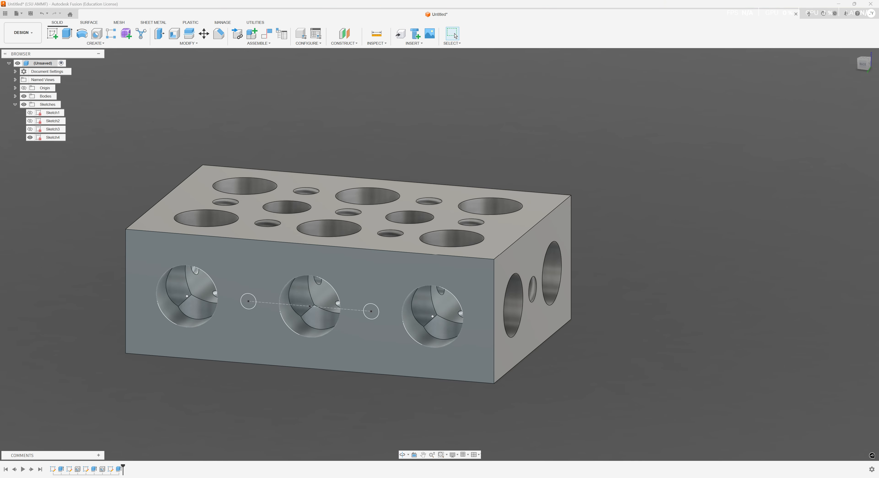
{"action": "middle_click_drag", "start_coordinate": [96, 339], "coordinate": [79, 300], "text": "shift"}
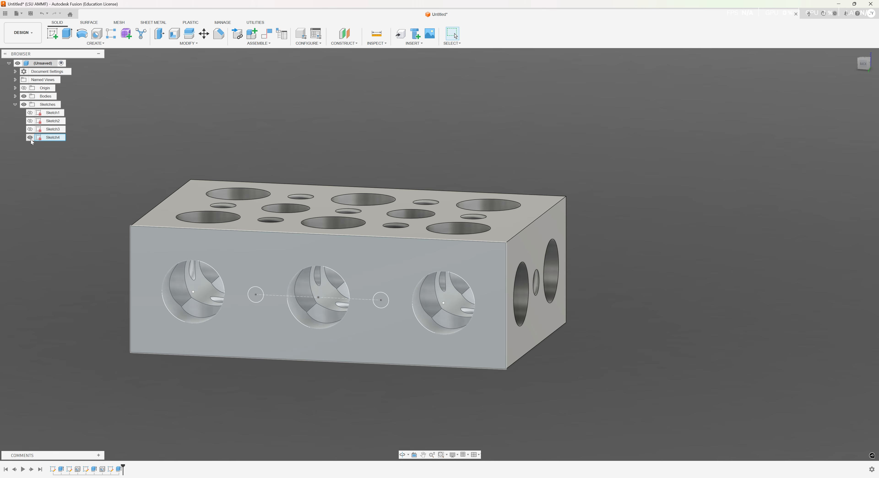
Create 1/4-20 UNC tapped holes 2.8 in deep at both small circle centers on the side face, and hide Sketch4.
{"action": "left_click", "coordinate": [96, 34]}
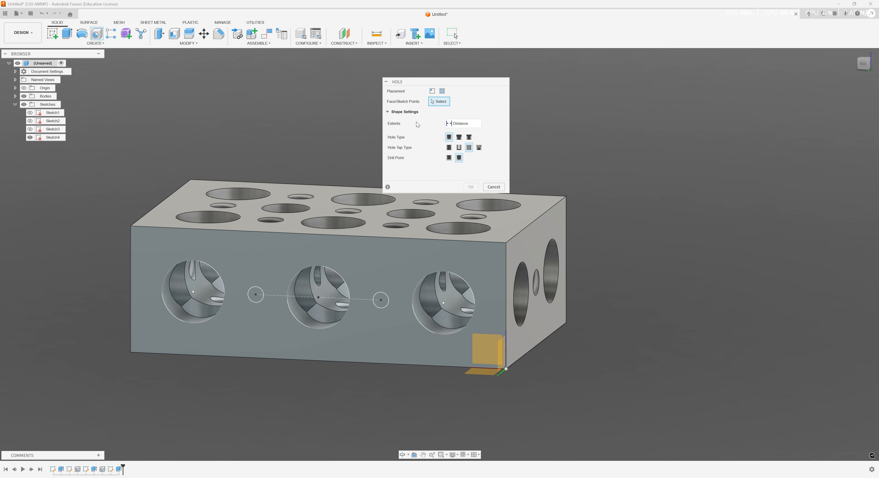
{"action": "left_click", "coordinate": [381, 300]}
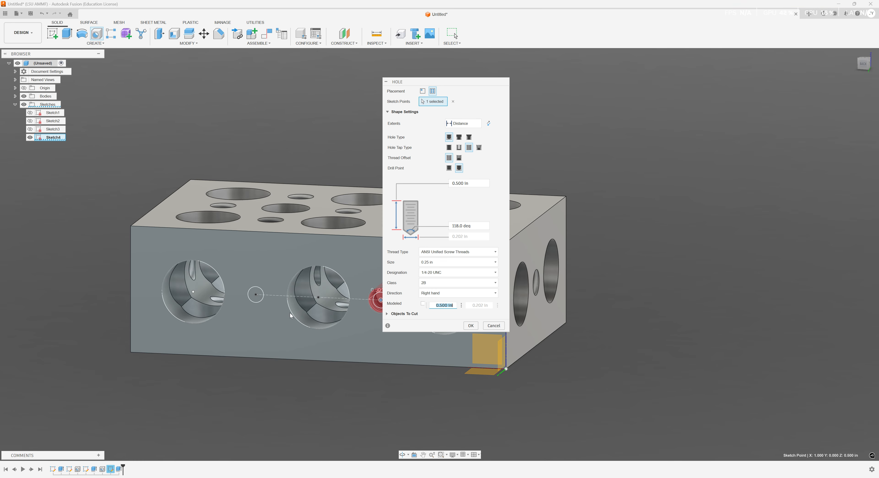
{"action": "left_click", "coordinate": [256, 295]}
{"action": "mouse_move", "coordinate": [269, 369]}
{"action": "middle_mouse_down", "text": "shift"}
{"action": "mouse_move", "coordinate": [176, 397]}
{"action": "mouse_move", "coordinate": [86, 391]}
{"action": "middle_mouse_up", "text": "shift"}
{"action": "left_click_drag", "start_coordinate": [190, 314], "coordinate": [479, 288]}
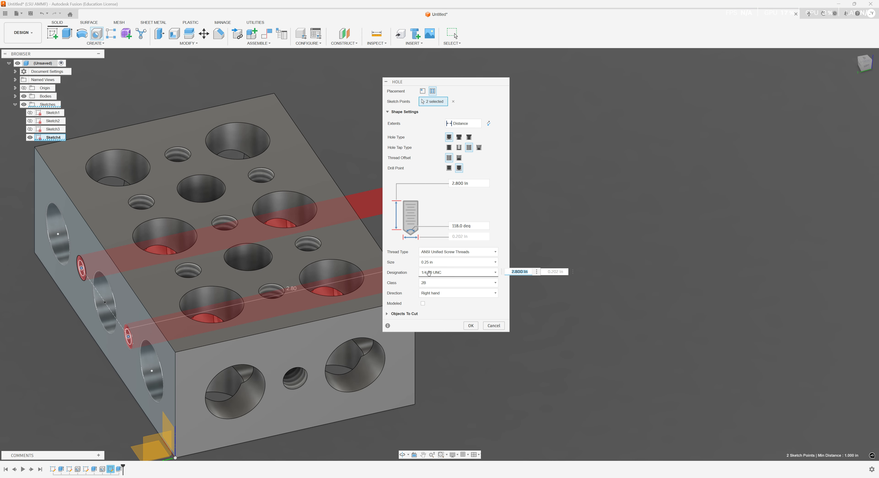
{"action": "left_click", "coordinate": [471, 326]}
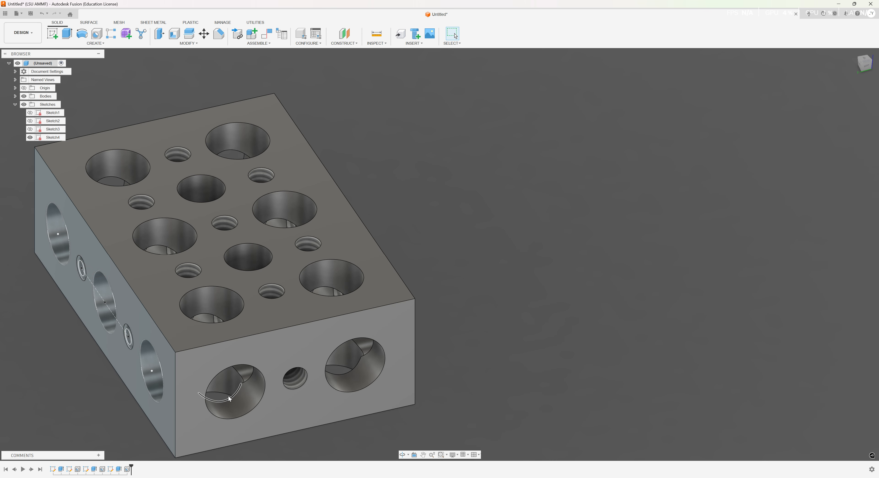
{"action": "middle_click_drag", "start_coordinate": [238, 273], "coordinate": [105, 270], "text": "shift"}
{"action": "left_click", "coordinate": [30, 137]}
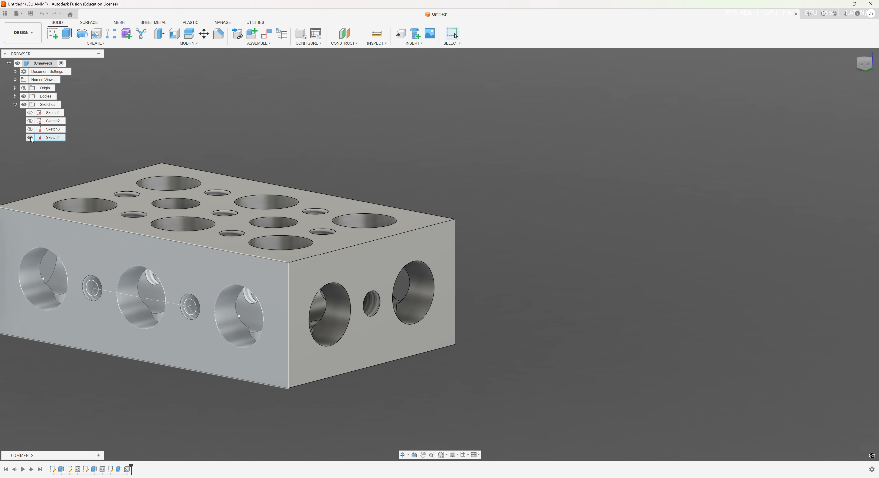
{"action": "middle_click_drag", "start_coordinate": [28, 166], "coordinate": [212, 255], "text": "shift"}
{"action": "scroll", "coordinate": [275, 198], "scroll_direction": "up", "scroll_amount": 3}
{"action": "middle_click_drag", "start_coordinate": [276, 201], "coordinate": [238, 336], "text": "shift"}
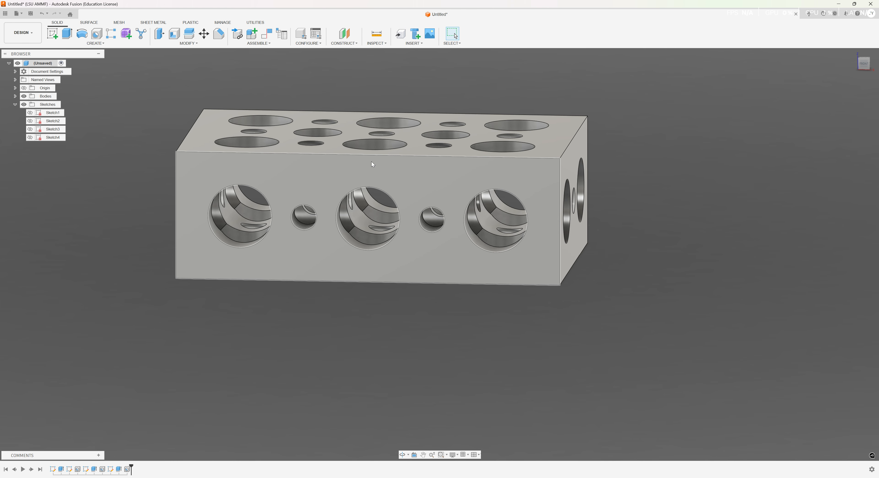
{"action": "middle_click_drag", "start_coordinate": [204, 142], "coordinate": [150, 185]}
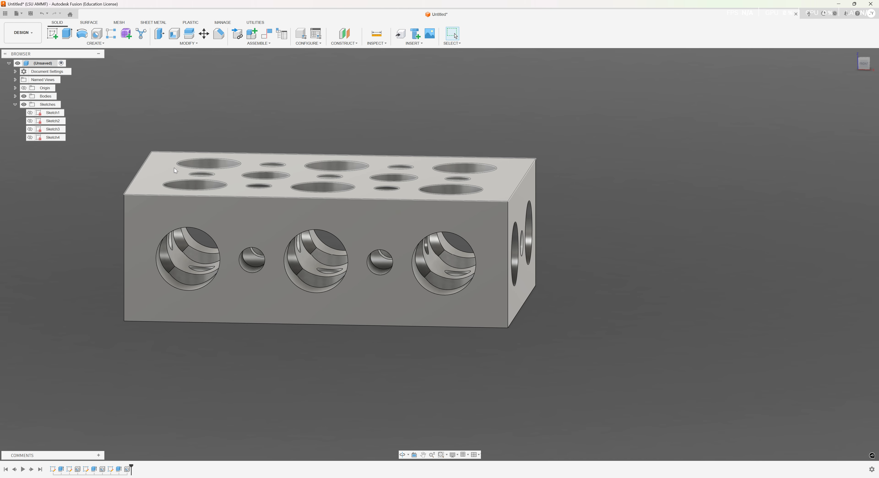
{"action": "middle_click_drag", "start_coordinate": [174, 168], "coordinate": [237, 147]}
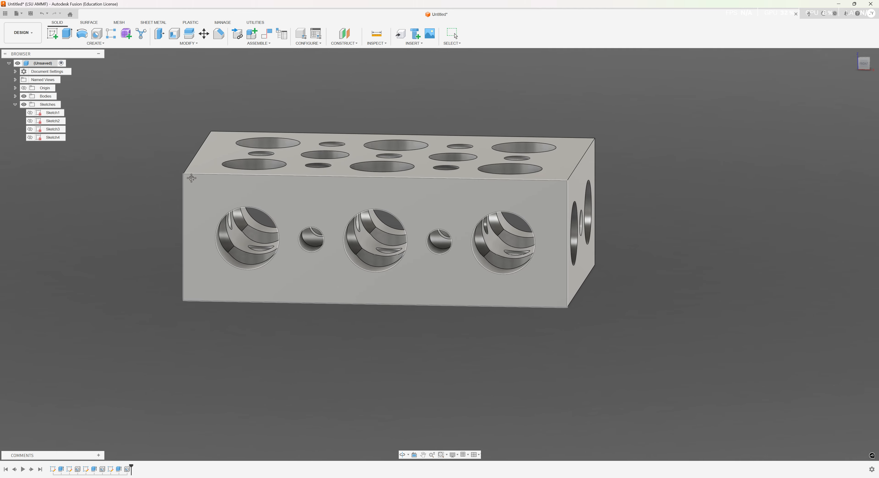